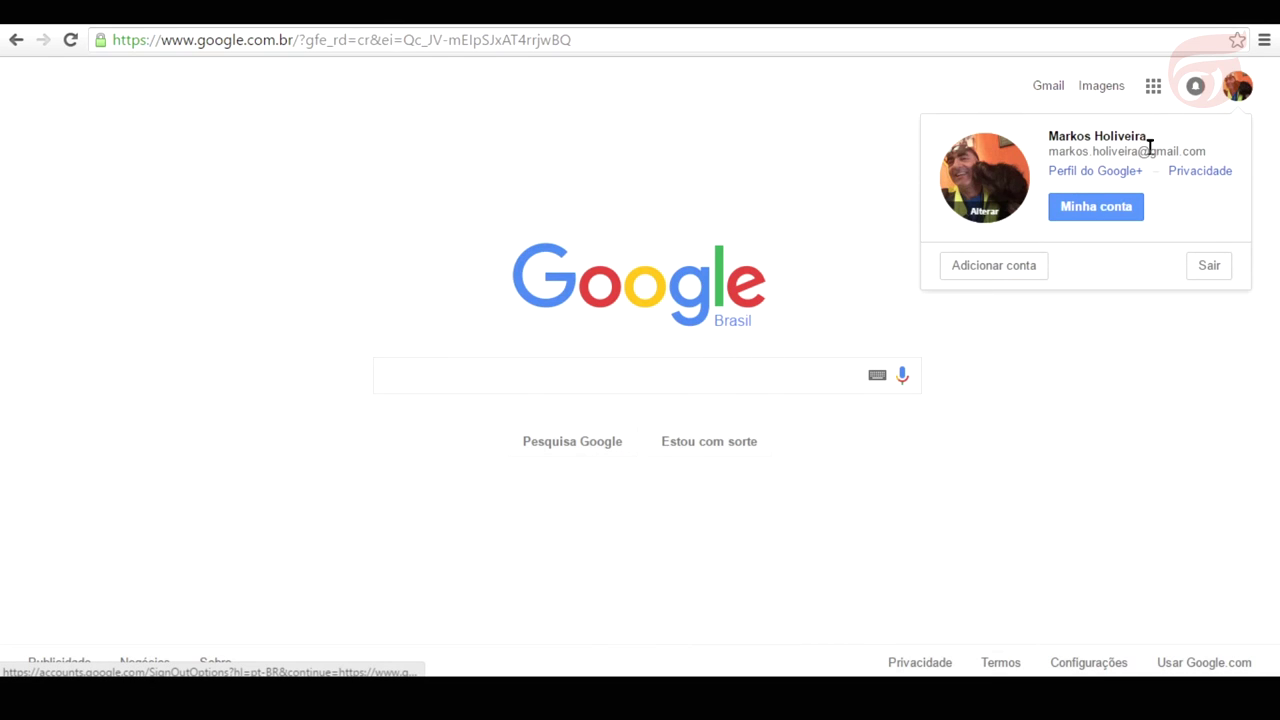
Step: Close the Google account details and open YouTube in a new browser tab
{"action": "left_click_drag", "start_coordinate": [1197, 146], "coordinate": [1052, 186]}
{"action": "left_click", "coordinate": [891, 331]}
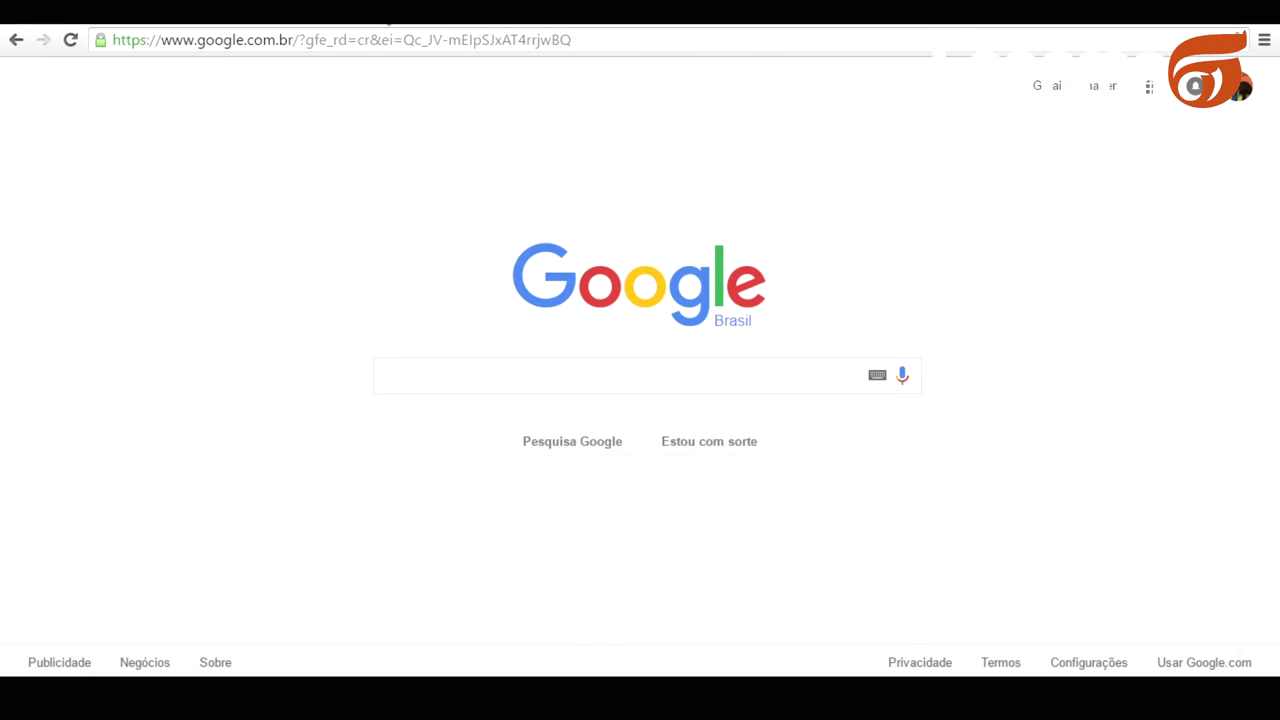
{"action": "left_click", "coordinate": [389, 22]}
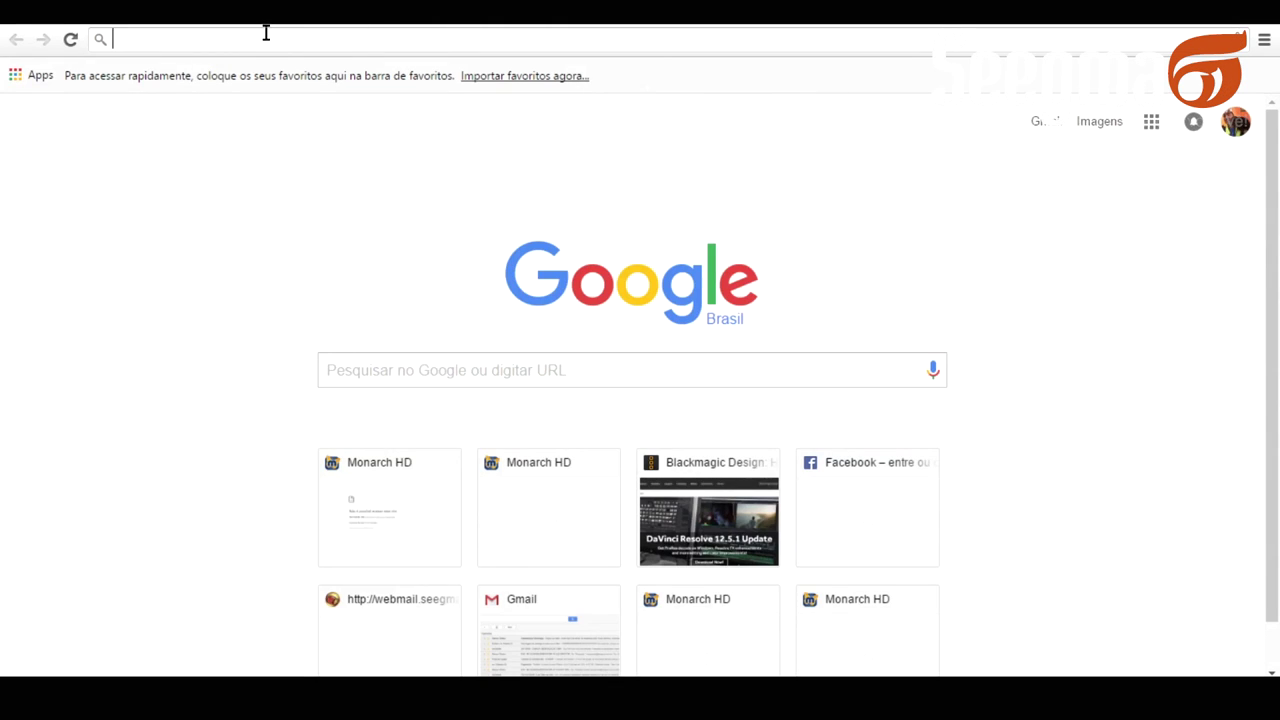
{"action": "type", "text": "u"}
{"action": "key", "text": "BackSpace"}
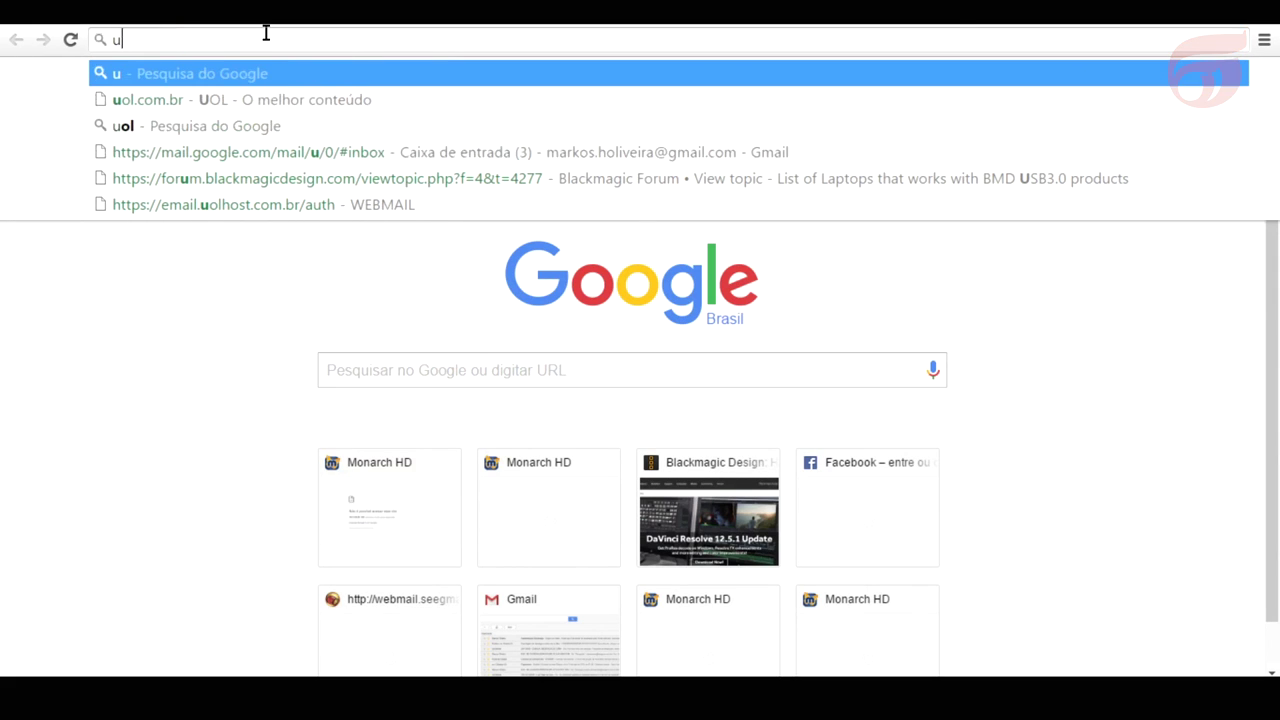
{"action": "type", "text": "y"}
{"action": "key", "text": "BackSpace"}
{"action": "key", "text": "BackSpace"}
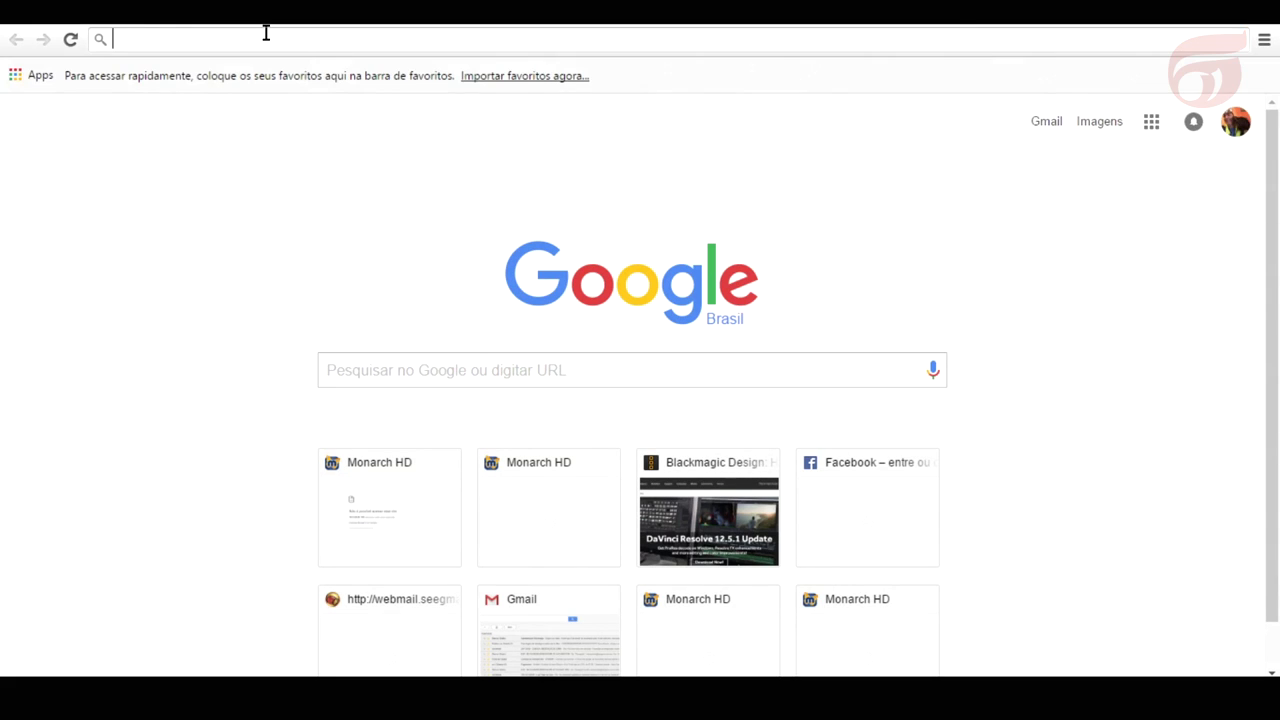
{"action": "type", "text": "you"}
{"action": "key", "text": "Return"}
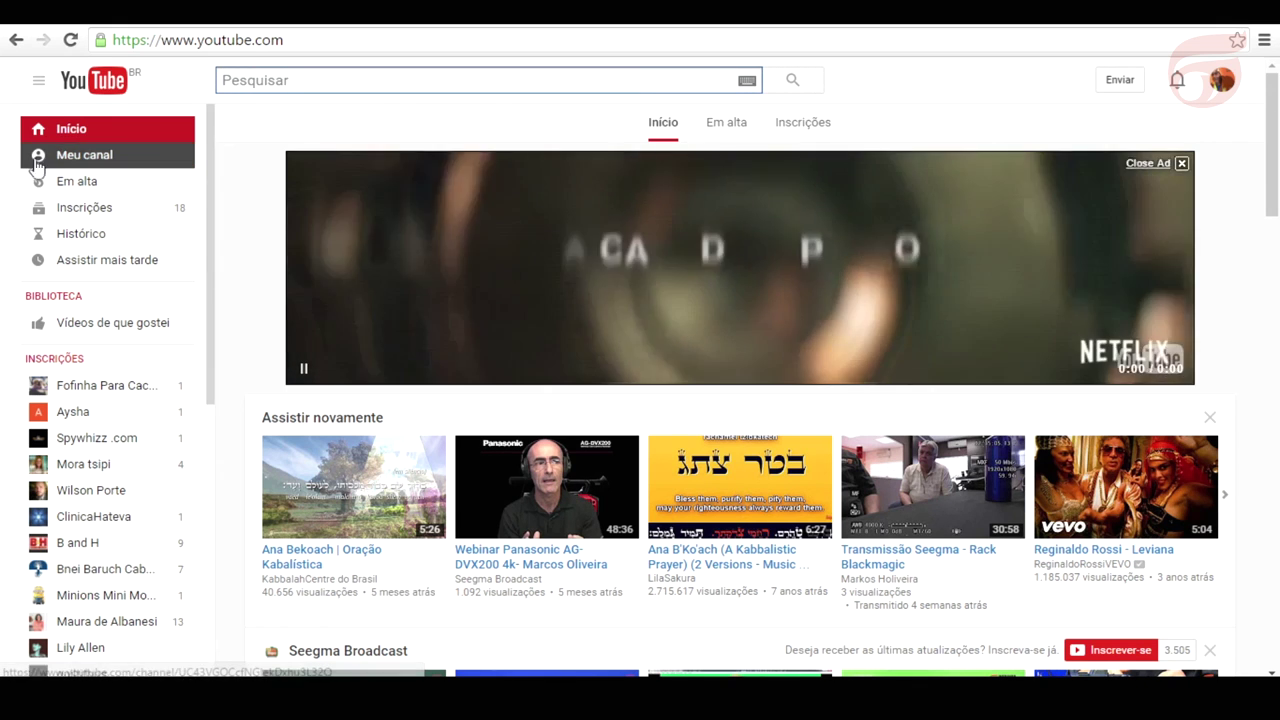
Step: Open the channel's video manager, go to the live streaming Eventos list and start a new live event
{"action": "left_click", "coordinate": [75, 160]}
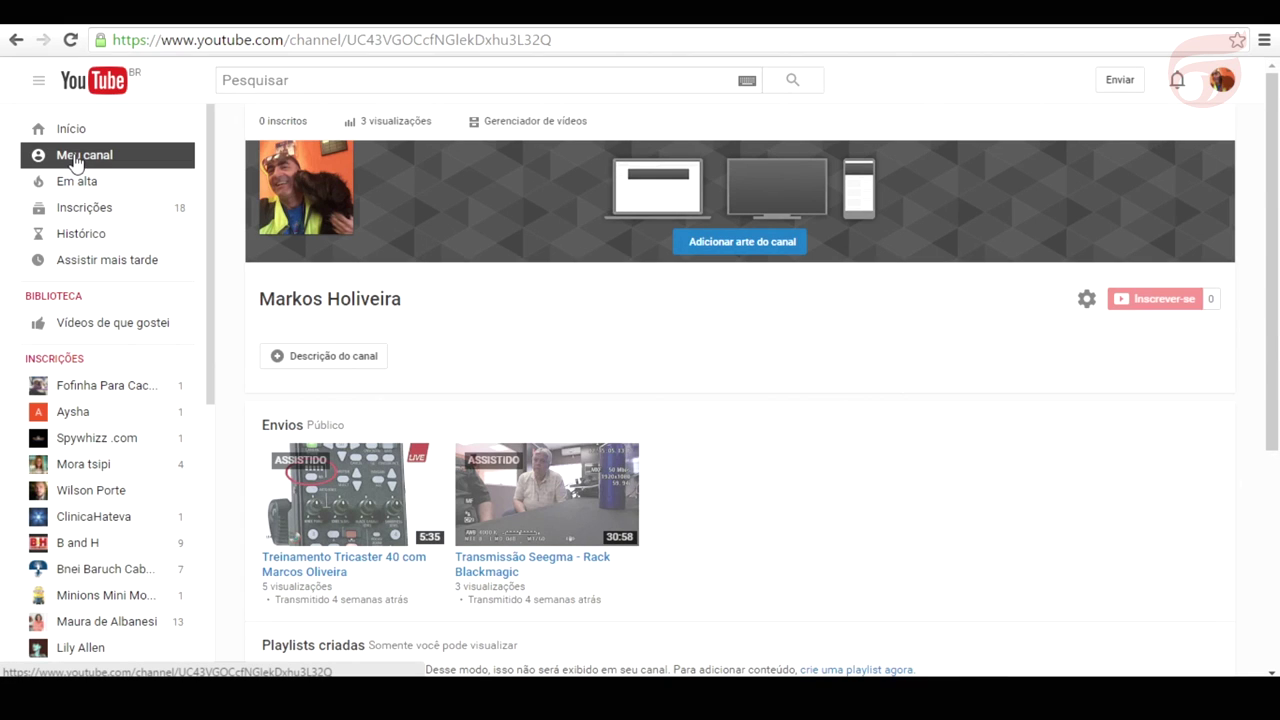
{"action": "left_click", "coordinate": [97, 165]}
{"action": "left_click", "coordinate": [537, 128]}
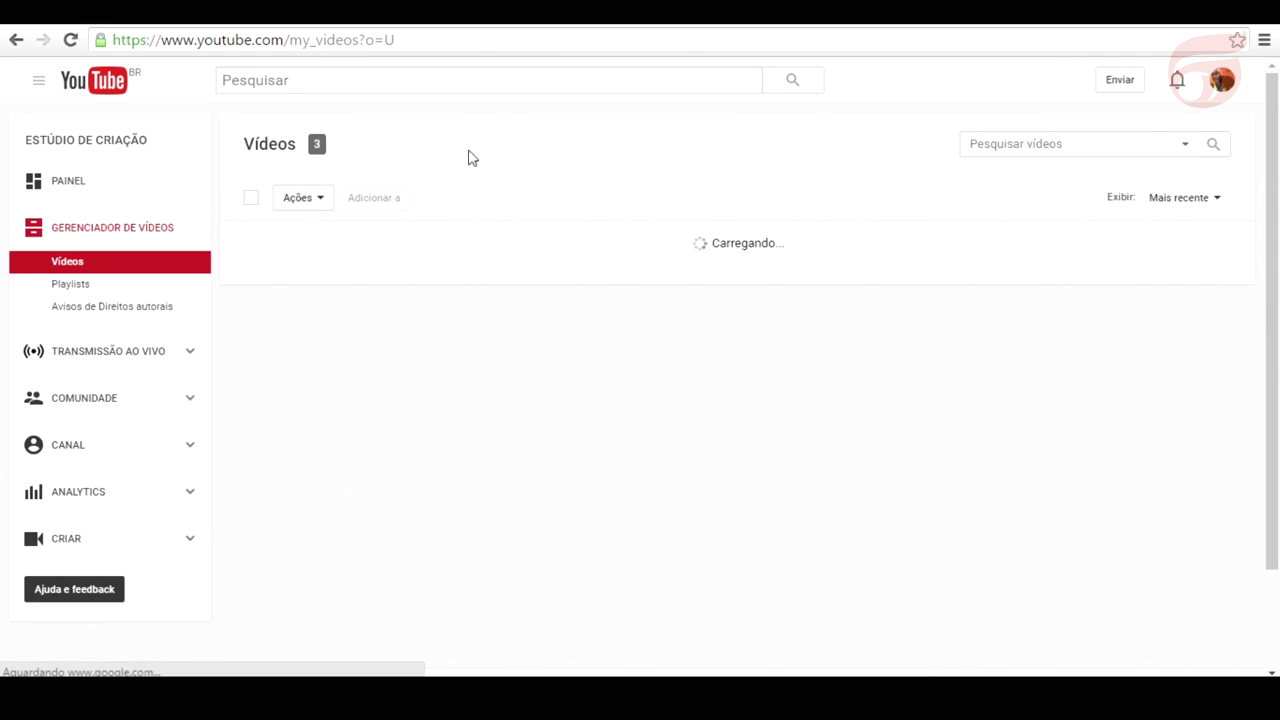
{"action": "left_click", "coordinate": [90, 357]}
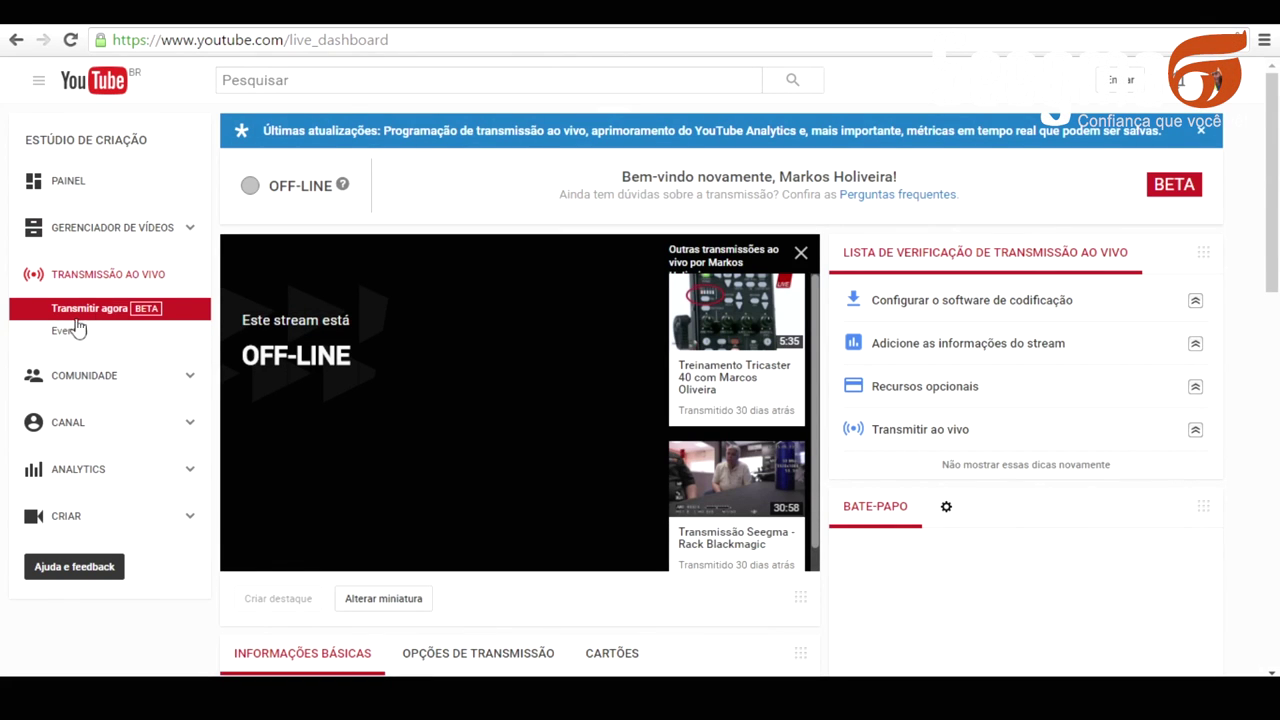
{"action": "left_click", "coordinate": [70, 336]}
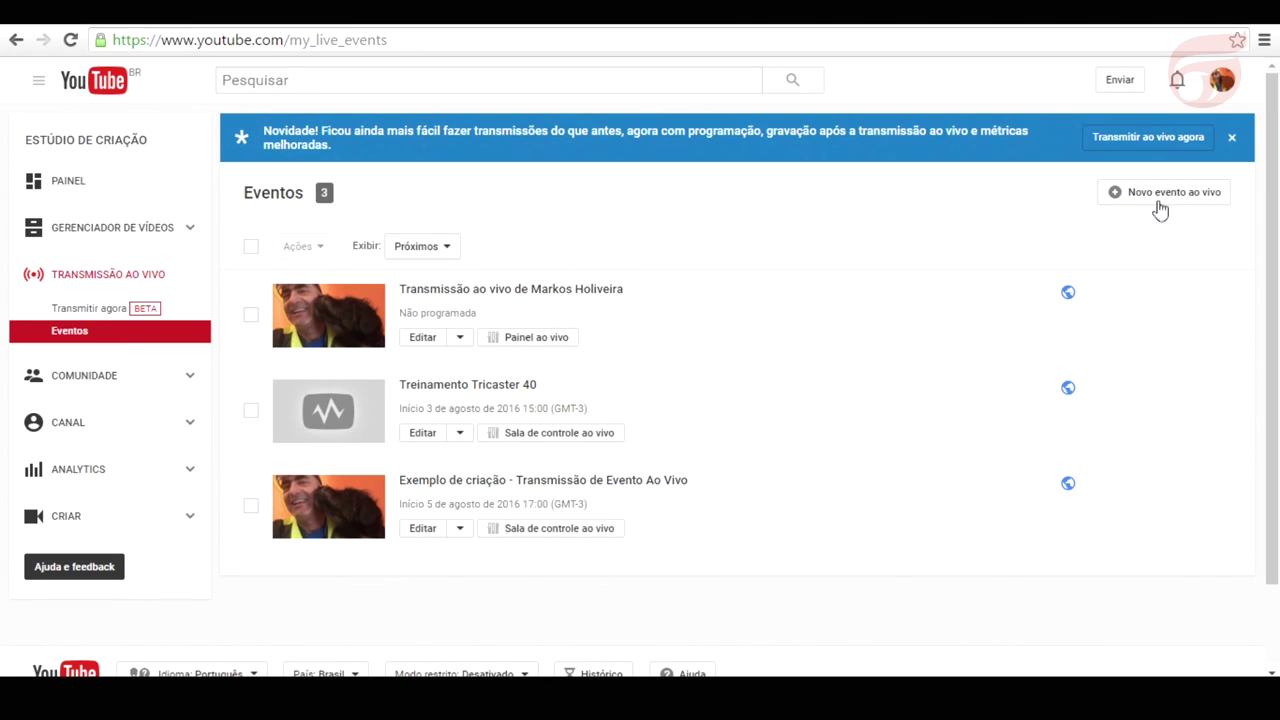
{"action": "left_click", "coordinate": [1160, 200]}
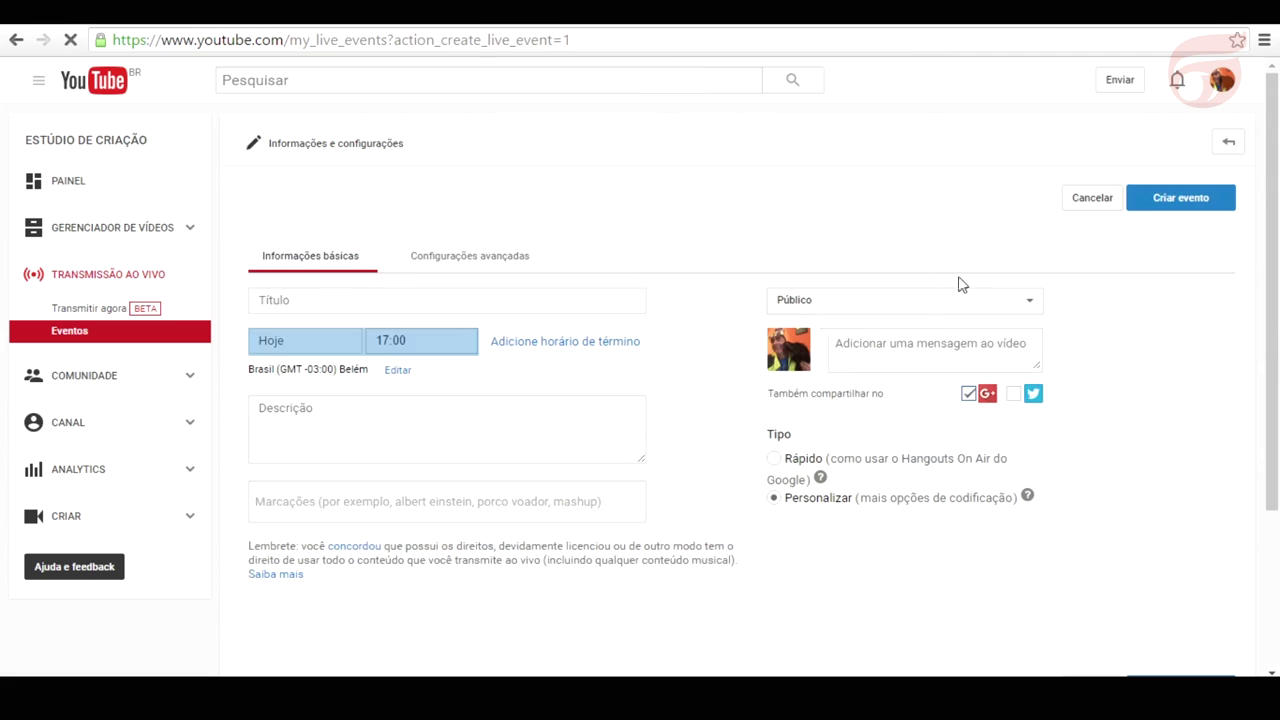
Step: Title the live event "Como criar um Evento ao Vivo no Youtube" and set its privacy to Público
{"action": "left_click", "coordinate": [352, 304]}
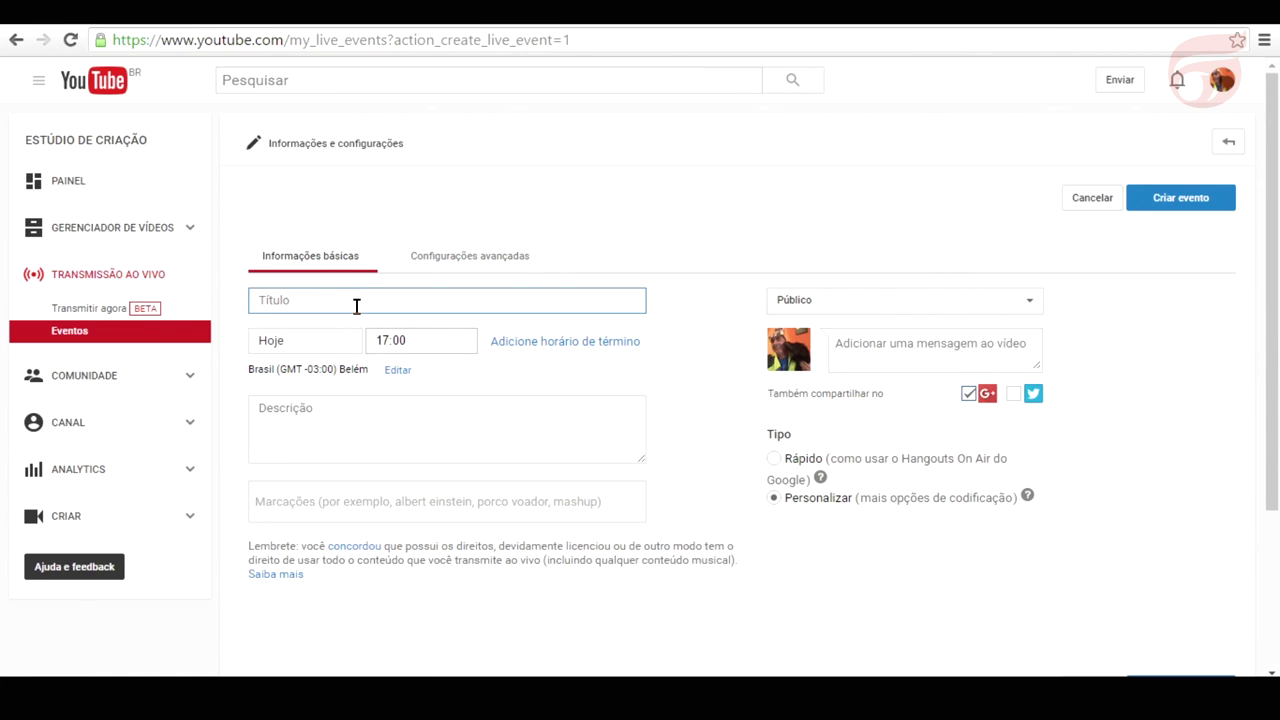
{"action": "type", "text": "Como criar"}
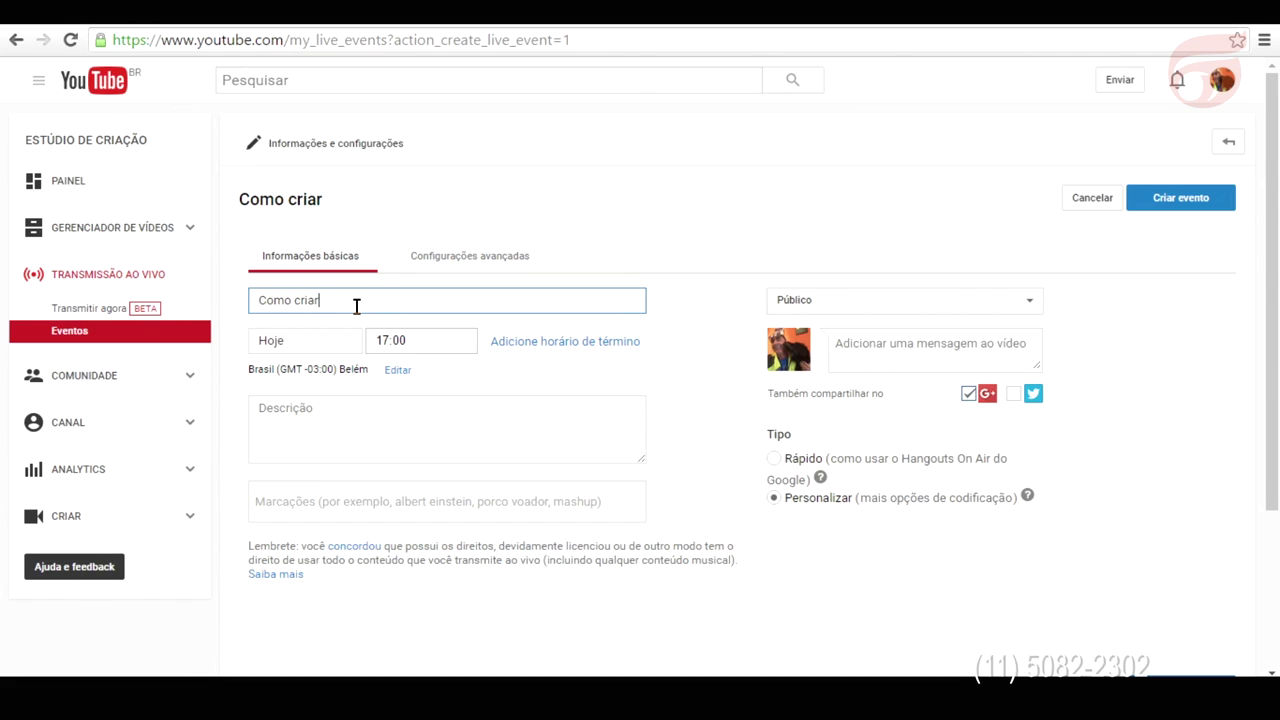
{"action": "type", "text": " uma Transmis"}
{"action": "key", "text": "BackSpace"}
{"action": "key", "text": "BackSpace"}
{"action": "key", "text": "BackSpace"}
{"action": "key", "text": "BackSpace"}
{"action": "key", "text": "BackSpace"}
{"action": "key", "text": "BackSpace"}
{"action": "key", "text": "BackSpace"}
{"action": "key", "text": "BackSpace"}
{"action": "key", "text": "BackSpace"}
{"action": "key", "text": "BackSpace"}
{"action": "key", "text": "BackSpace"}
{"action": "key", "text": "BackSpace"}
{"action": "key", "text": "BackSpace"}
{"action": "key", "text": "BackSpace"}
{"action": "key", "text": "BackSpace"}
{"action": "type", "text": "um Evento ao V"}
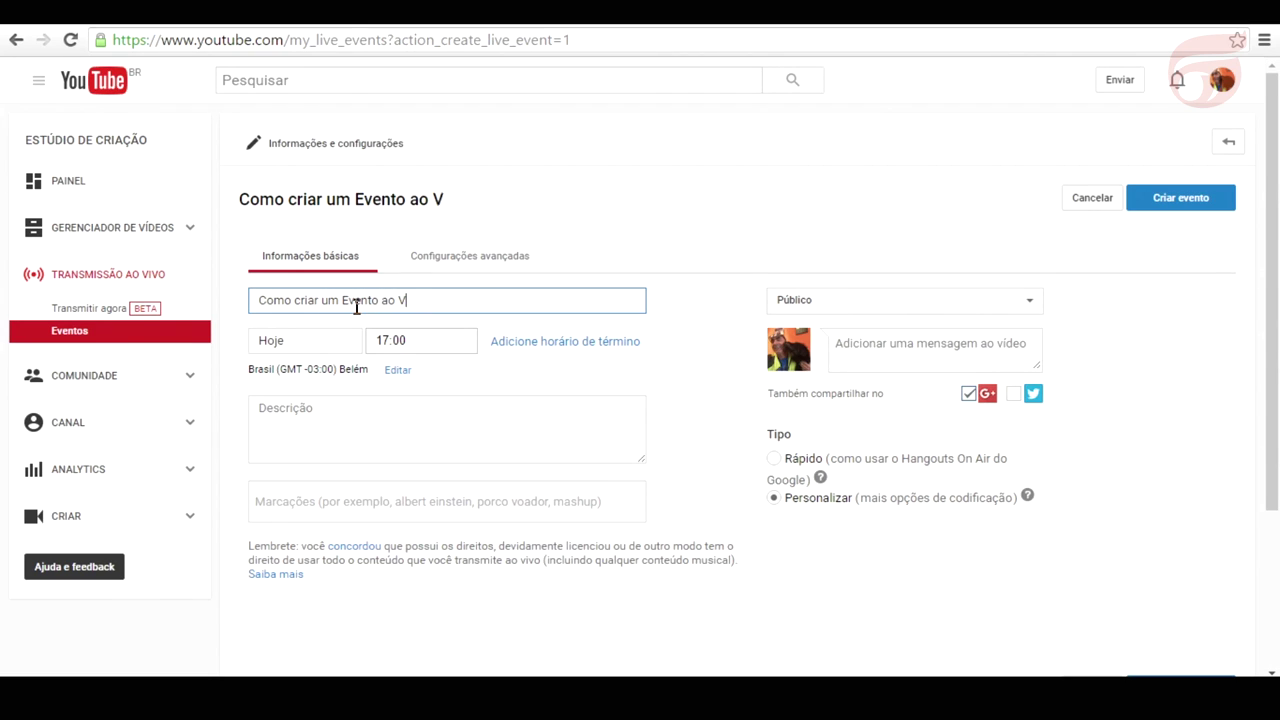
{"action": "type", "text": "ivo no Youtube"}
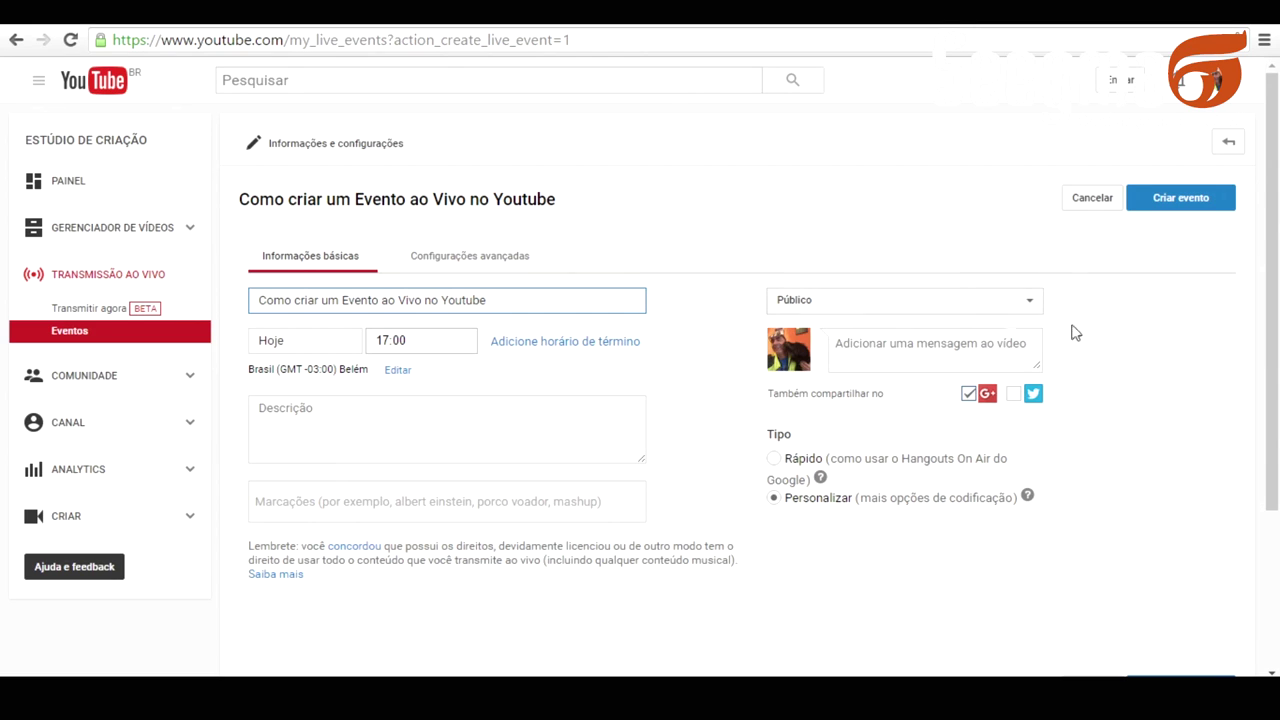
{"action": "left_click", "coordinate": [1034, 300]}
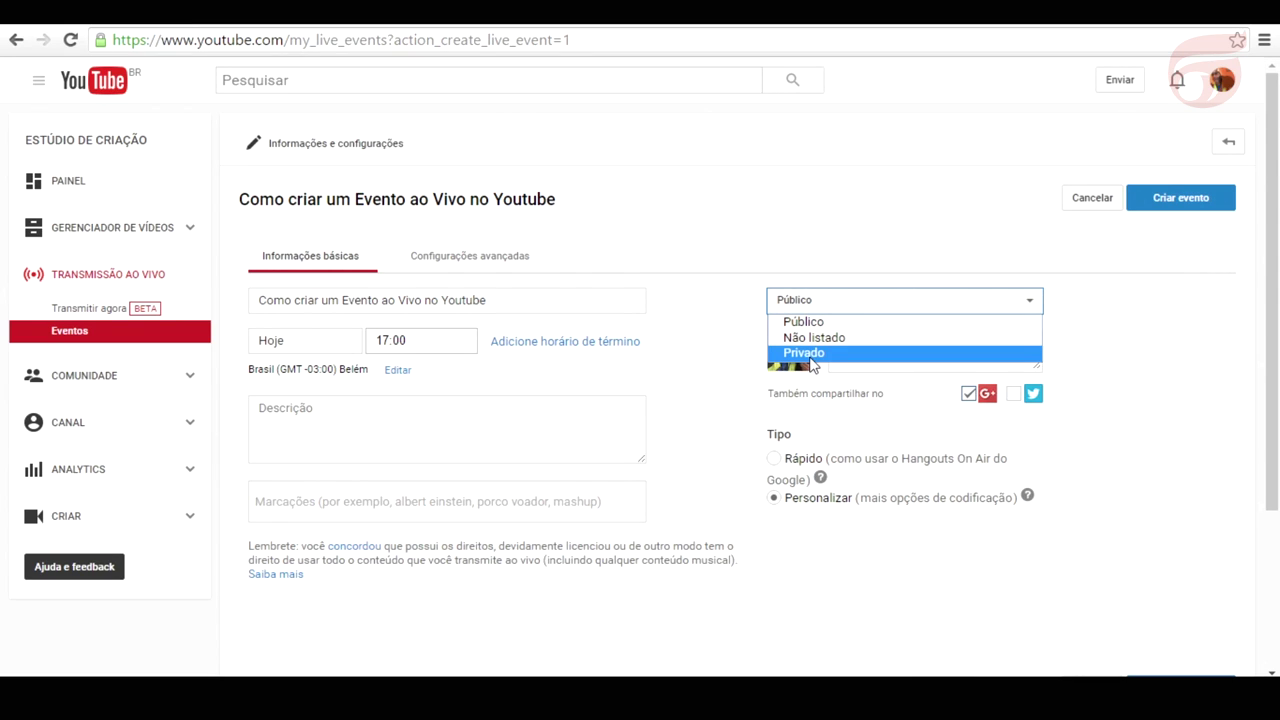
{"action": "left_click", "coordinate": [798, 321]}
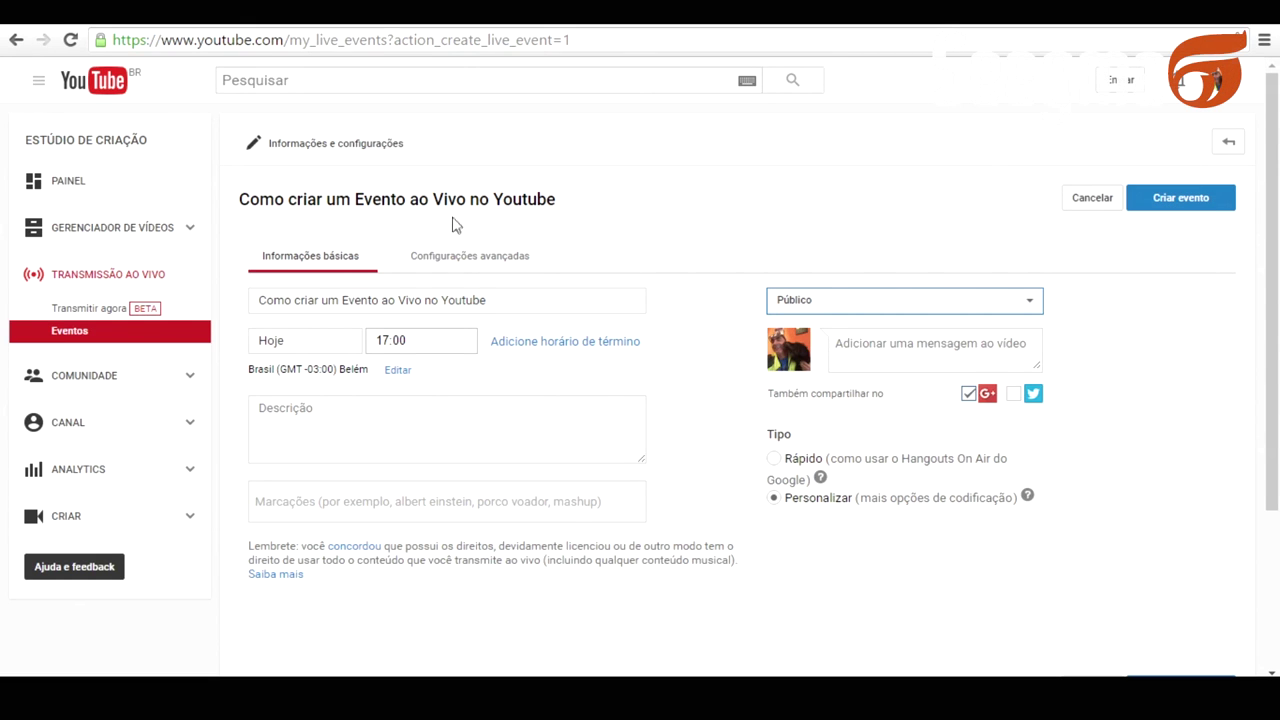
Step: Set the event's category to Educação in the advanced settings
{"action": "left_click", "coordinate": [463, 263]}
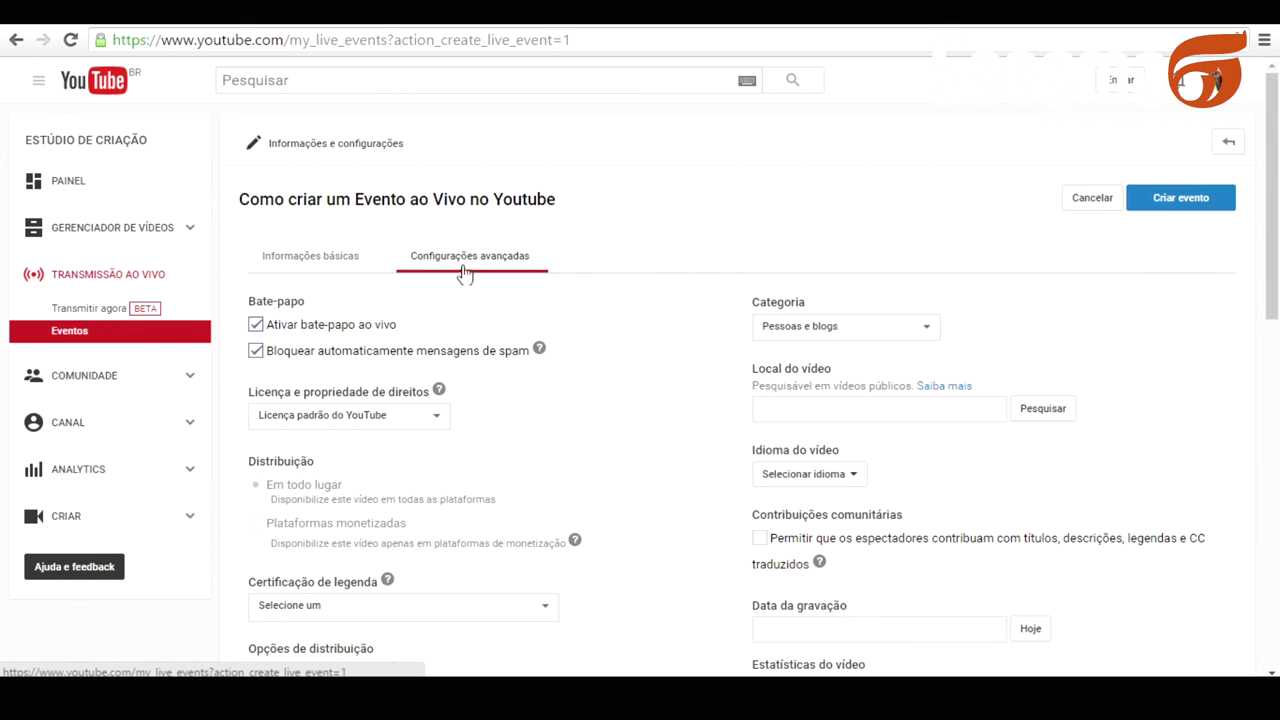
{"action": "scroll", "coordinate": [520, 414], "scroll_direction": "down", "scroll_amount": 2}
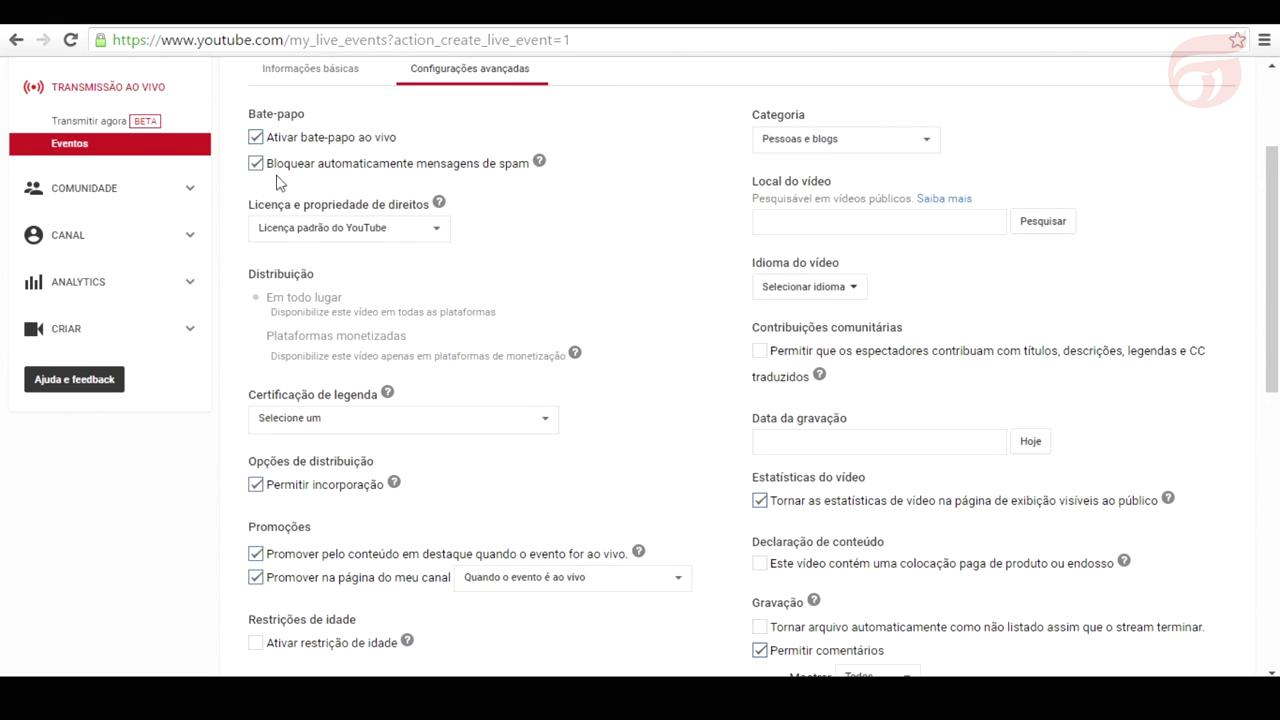
{"action": "scroll", "coordinate": [572, 394], "scroll_direction": "down", "scroll_amount": 2}
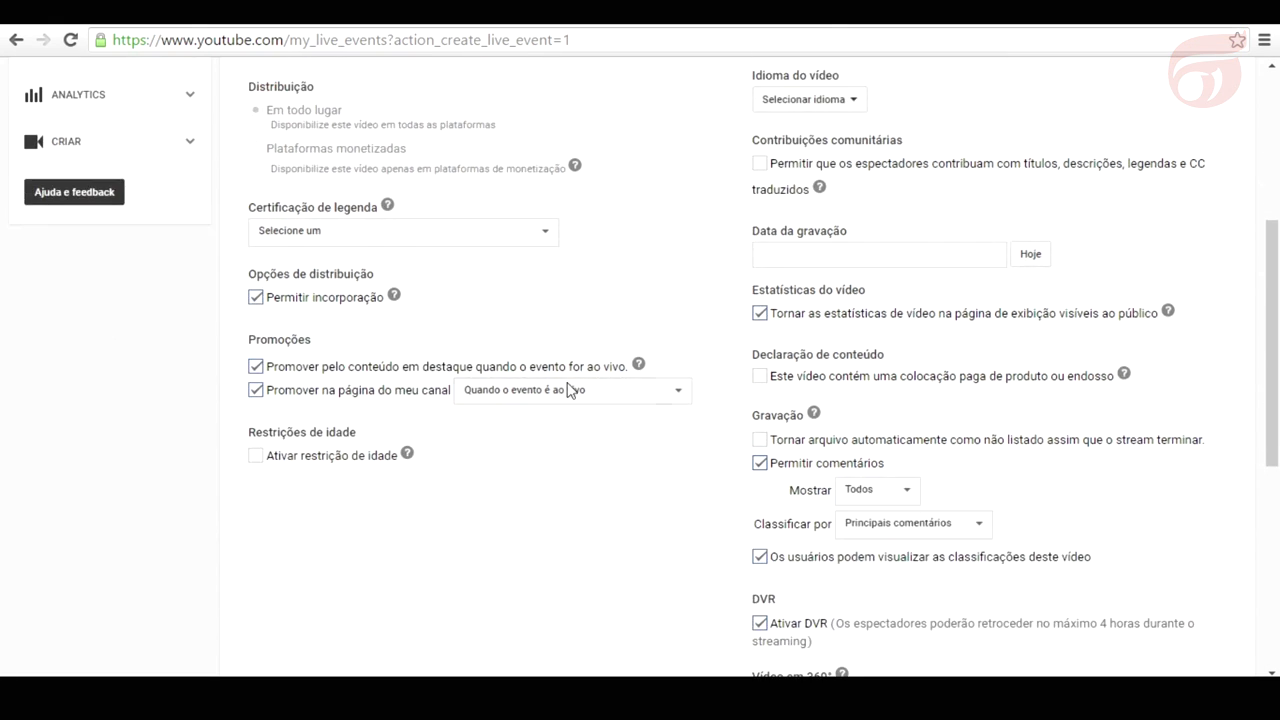
{"action": "scroll", "coordinate": [487, 267], "scroll_direction": "up", "scroll_amount": 2}
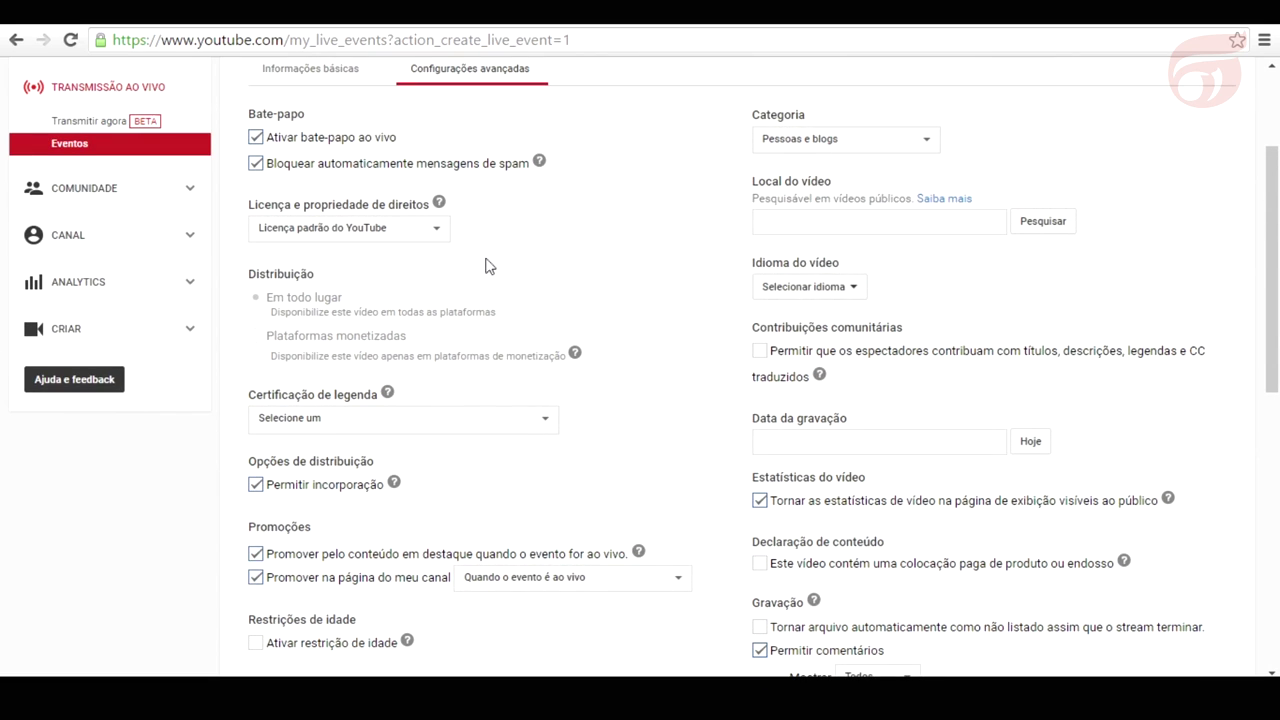
{"action": "scroll", "coordinate": [487, 267], "scroll_direction": "up", "scroll_amount": 2}
{"action": "left_click", "coordinate": [928, 330]}
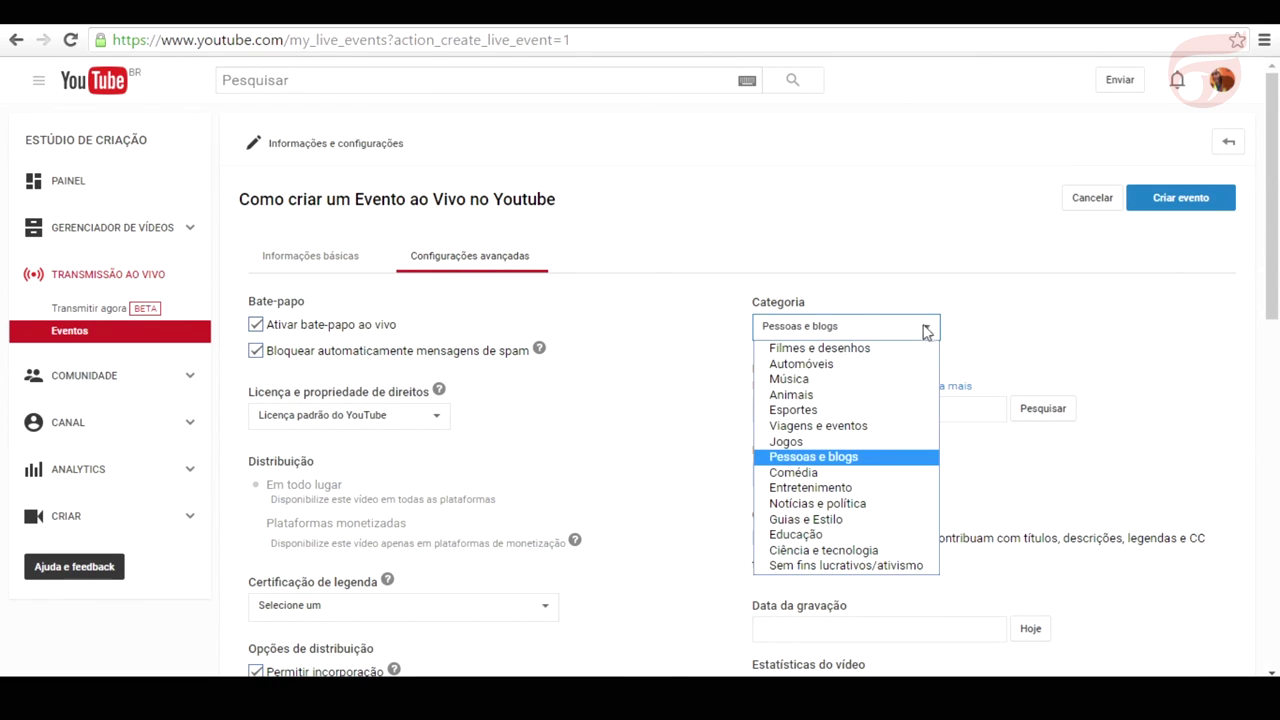
{"action": "left_click", "coordinate": [860, 551]}
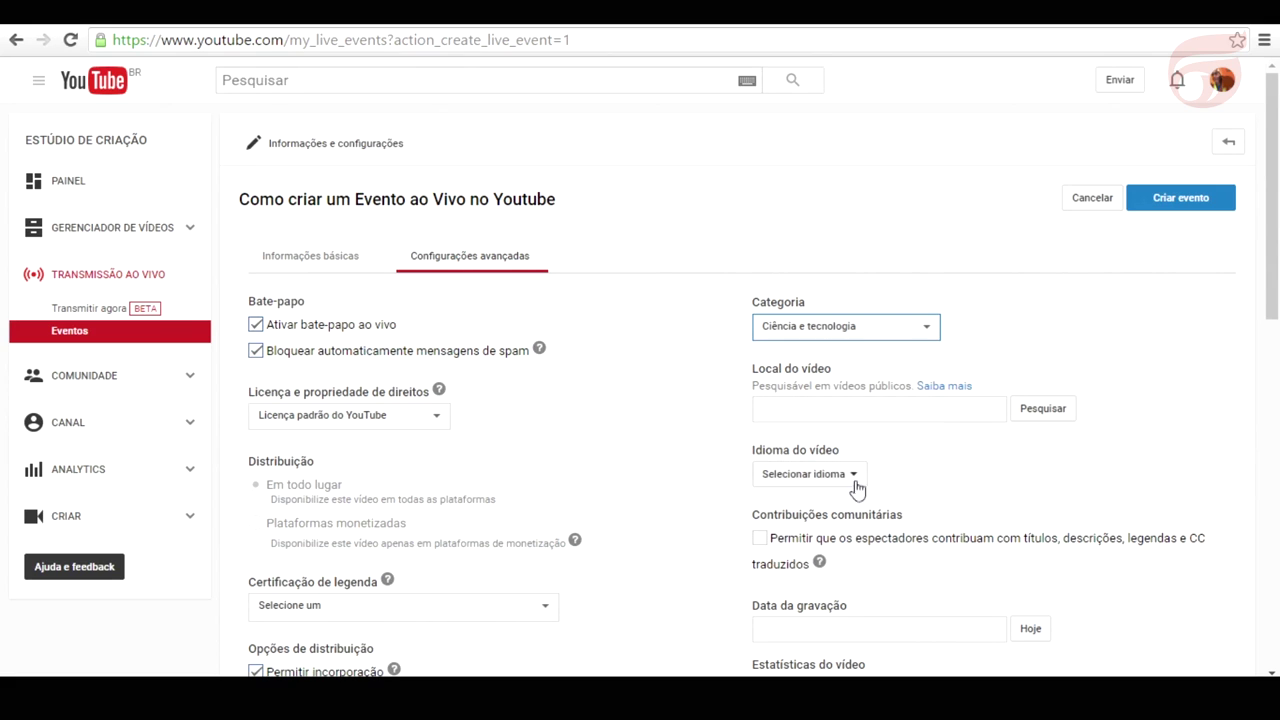
{"action": "left_click", "coordinate": [914, 335]}
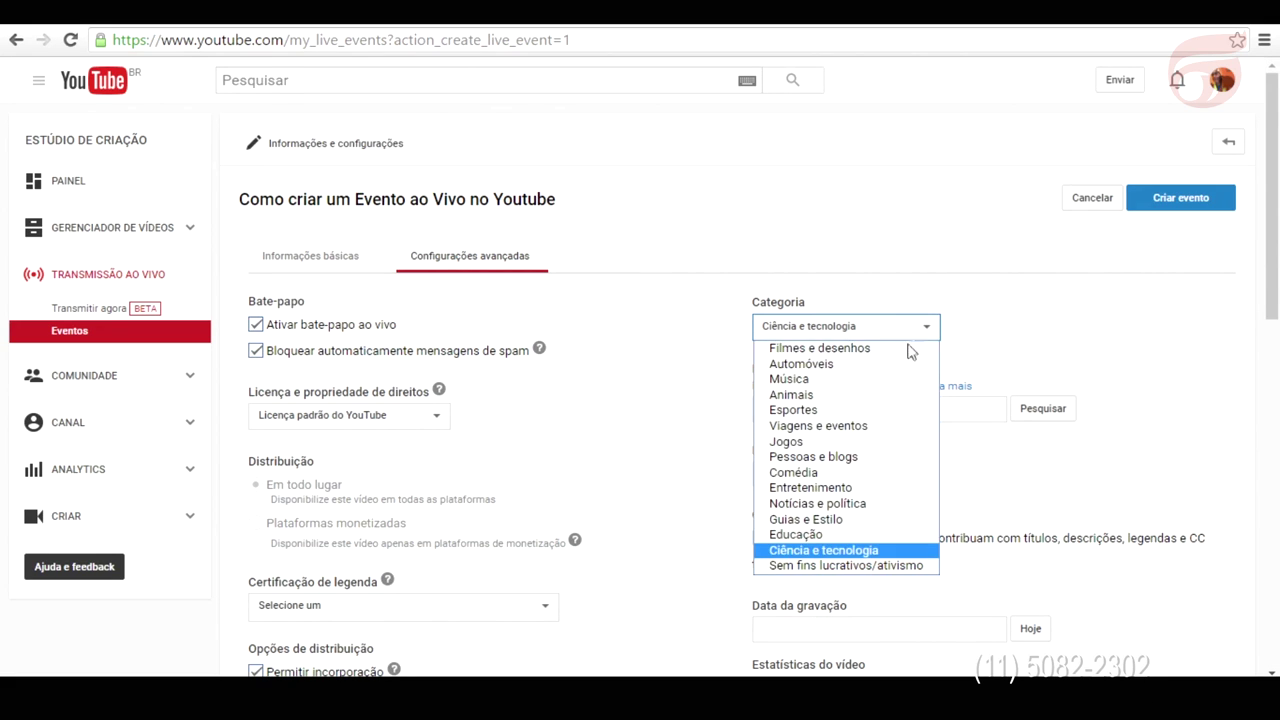
{"action": "left_click", "coordinate": [826, 535]}
Step: Review the remaining advanced settings, including embedding, promotions, recording, DVR, stream optimisation and added delay
{"action": "scroll", "coordinate": [834, 474], "scroll_direction": "down", "scroll_amount": 2}
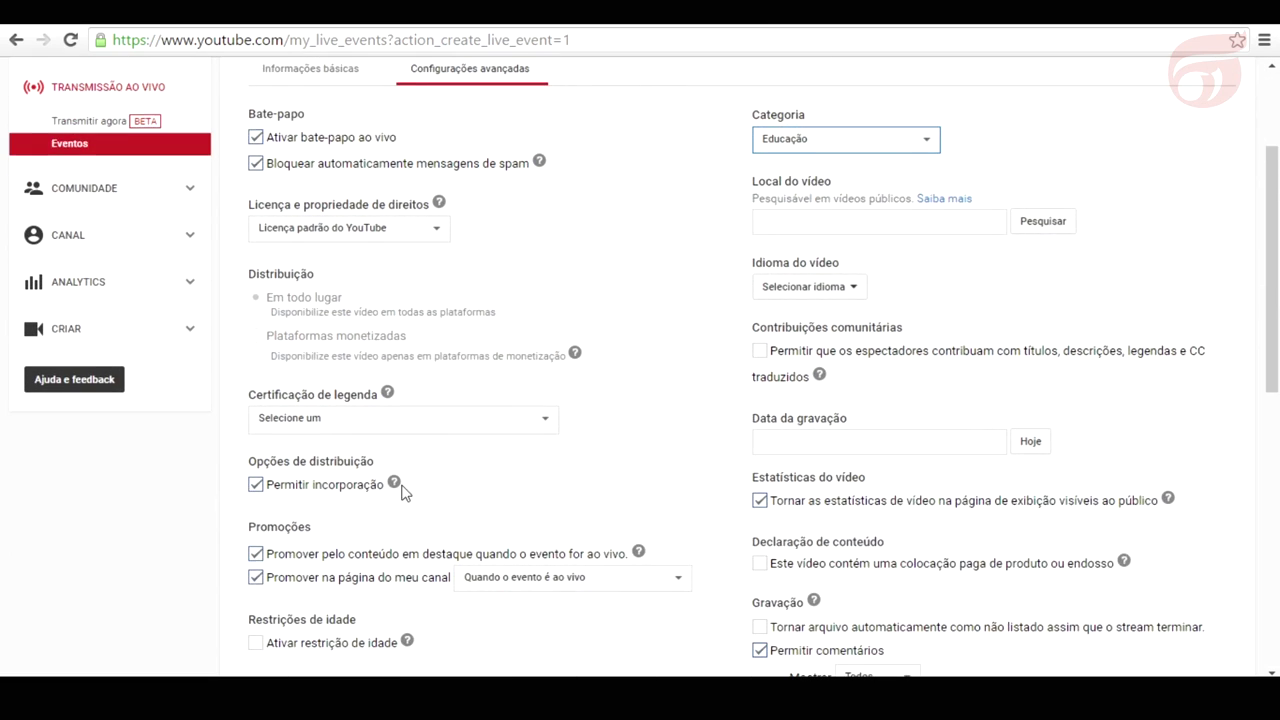
{"action": "scroll", "coordinate": [401, 492], "scroll_direction": "down", "scroll_amount": 1}
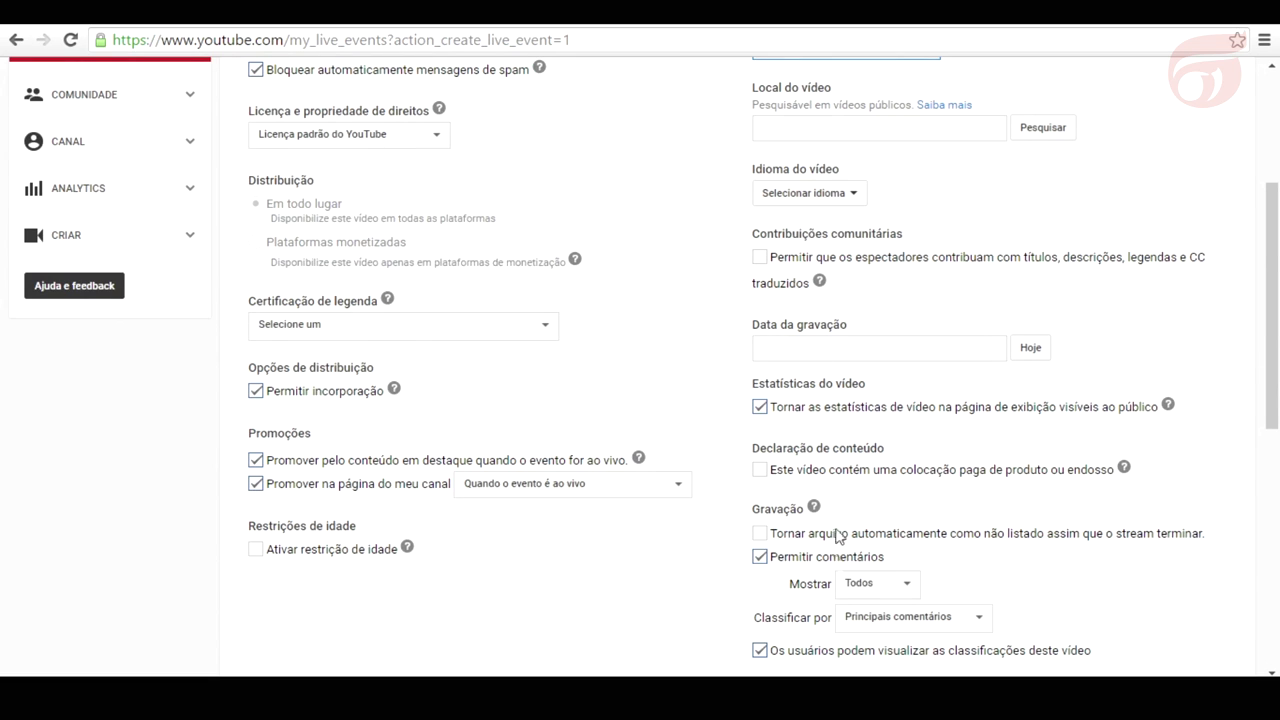
{"action": "scroll", "coordinate": [838, 537], "scroll_direction": "down", "scroll_amount": 5}
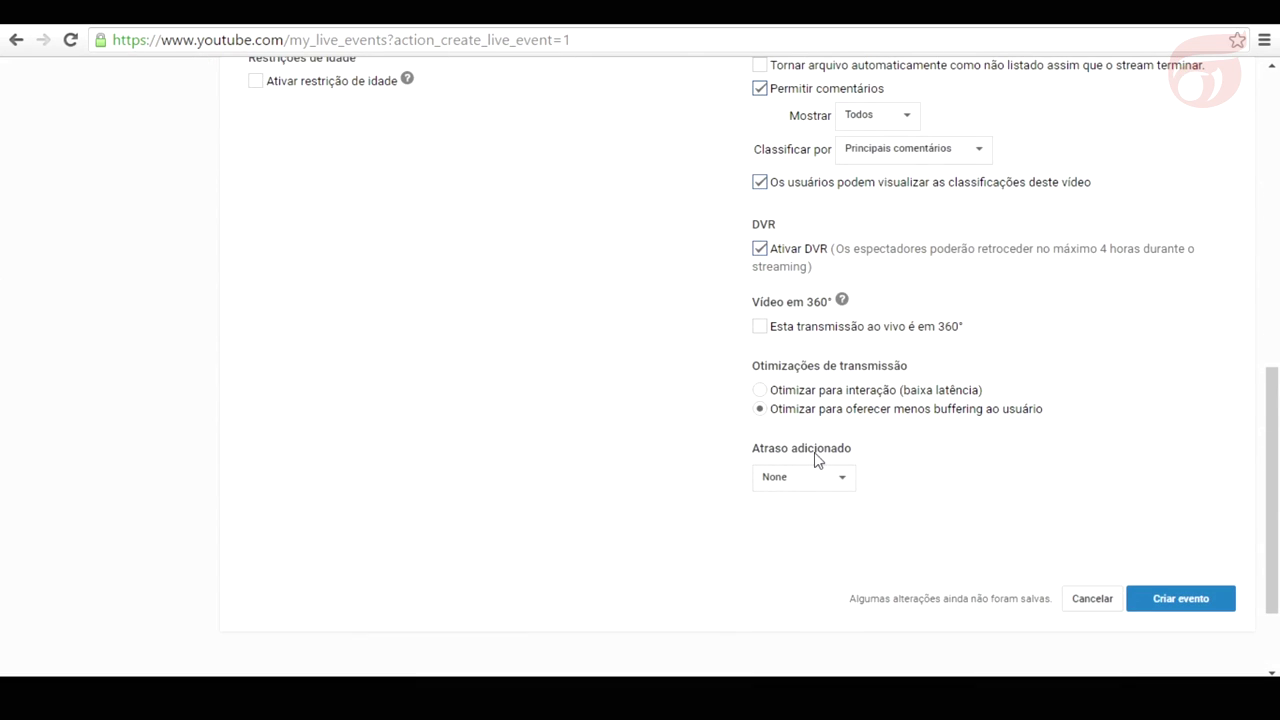
{"action": "scroll", "coordinate": [817, 459], "scroll_direction": "up", "scroll_amount": 3}
{"action": "scroll", "coordinate": [811, 451], "scroll_direction": "down", "scroll_amount": 3}
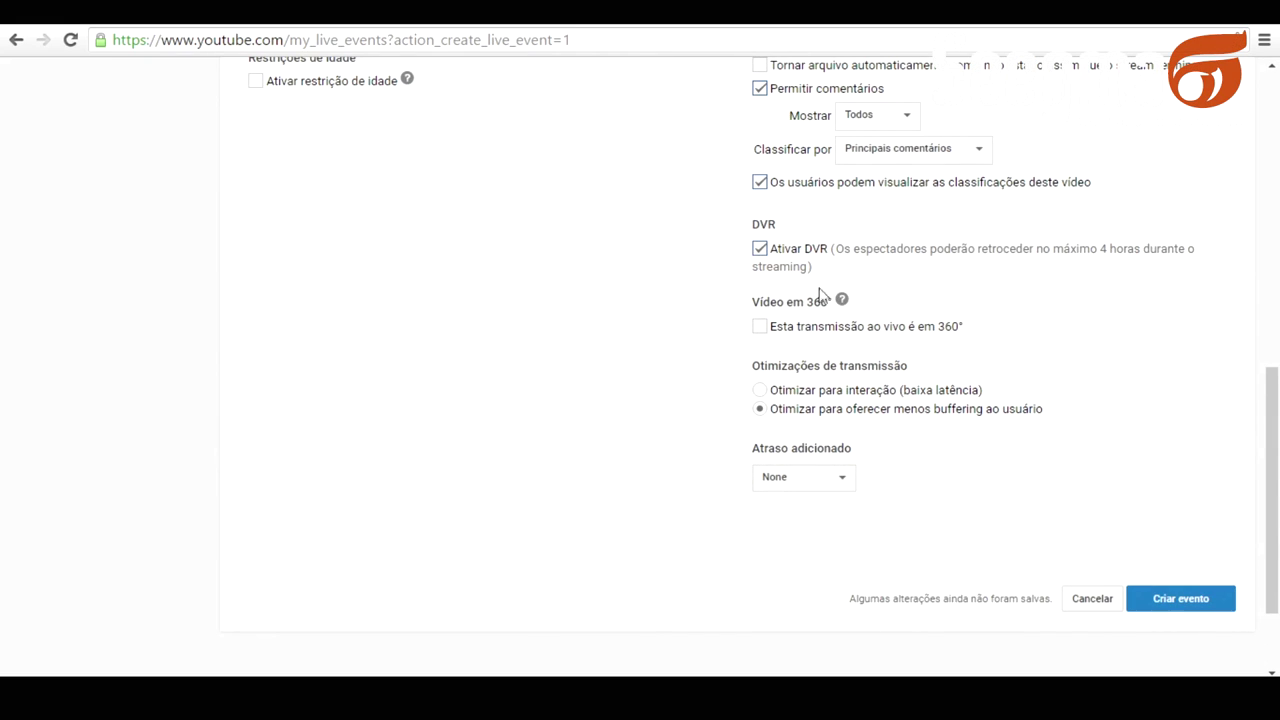
{"action": "scroll", "coordinate": [729, 291], "scroll_direction": "up", "scroll_amount": 6}
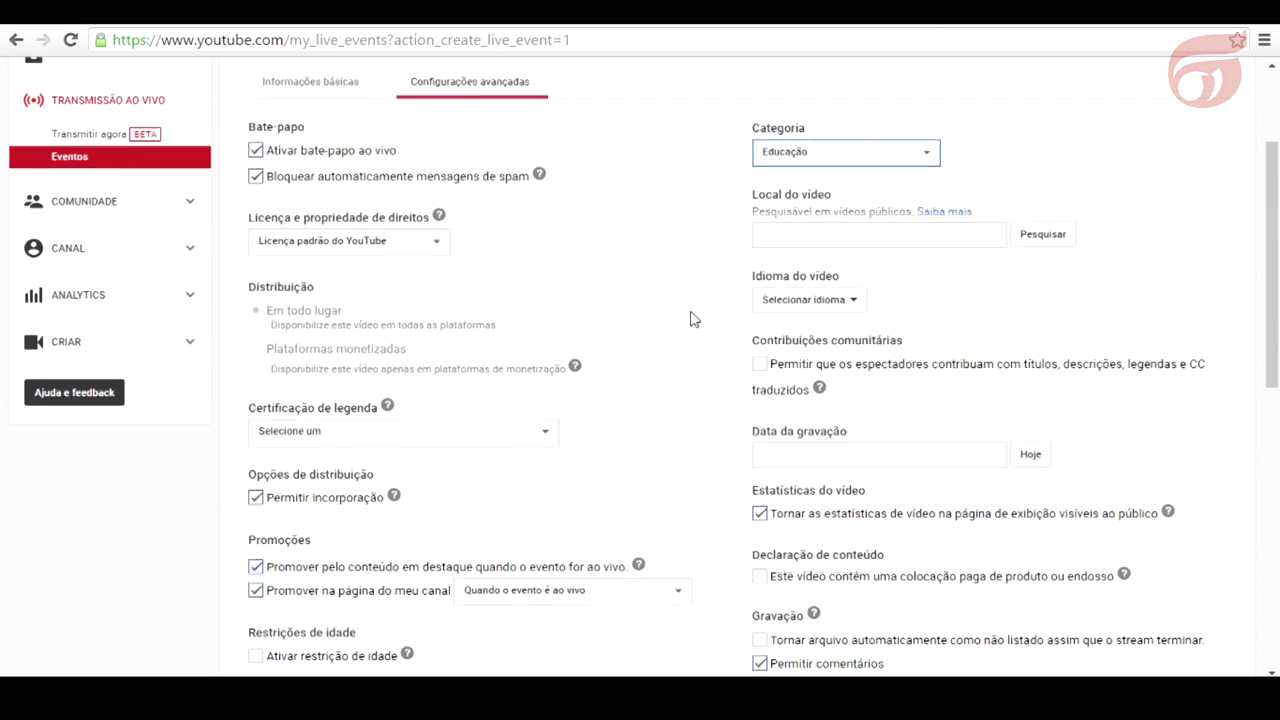
{"action": "scroll", "coordinate": [694, 319], "scroll_direction": "up", "scroll_amount": 2}
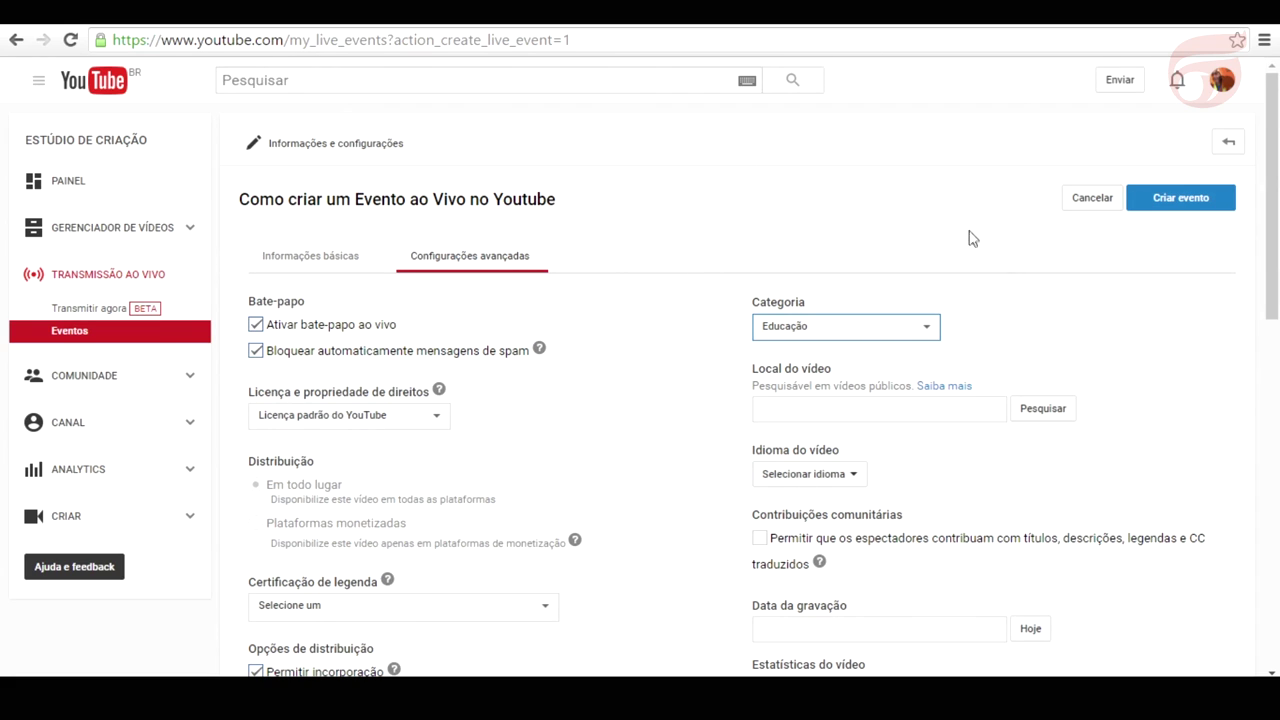
Step: Create the event and set its basic processing bitrate to 1500 Kbps - 4000 Kbps (720p)
{"action": "left_click", "coordinate": [1179, 205]}
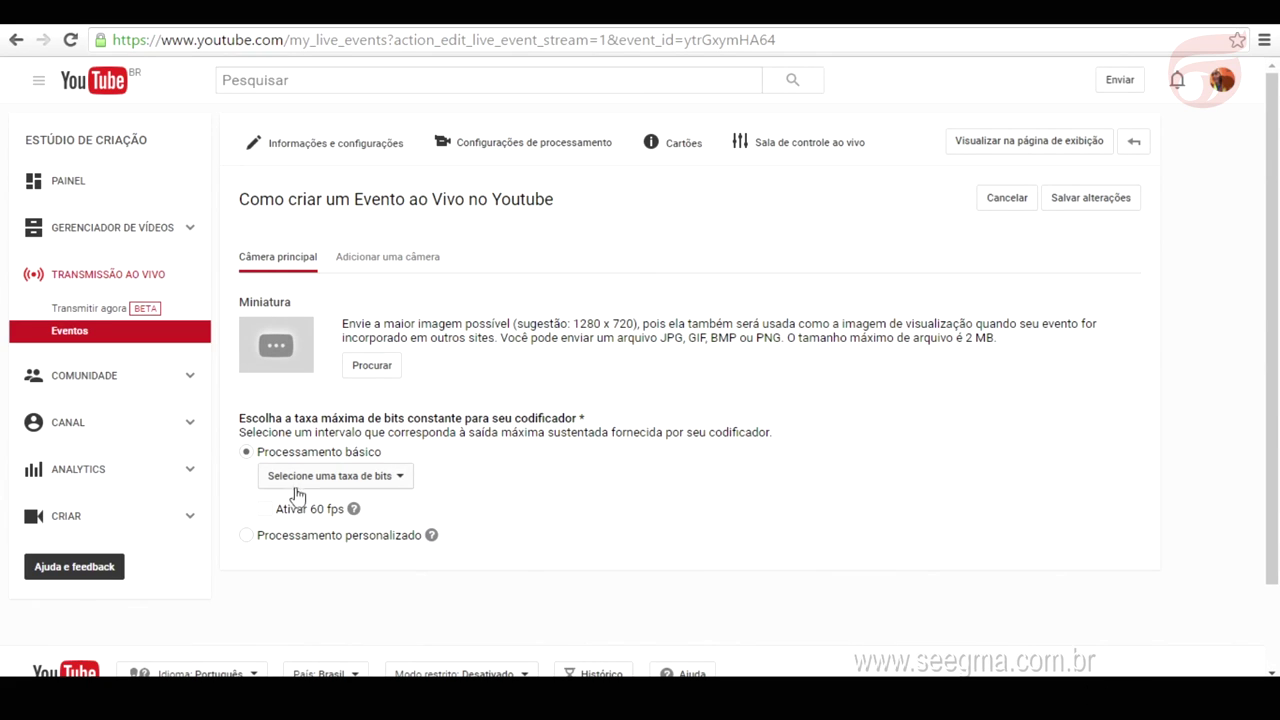
{"action": "left_click", "coordinate": [399, 480]}
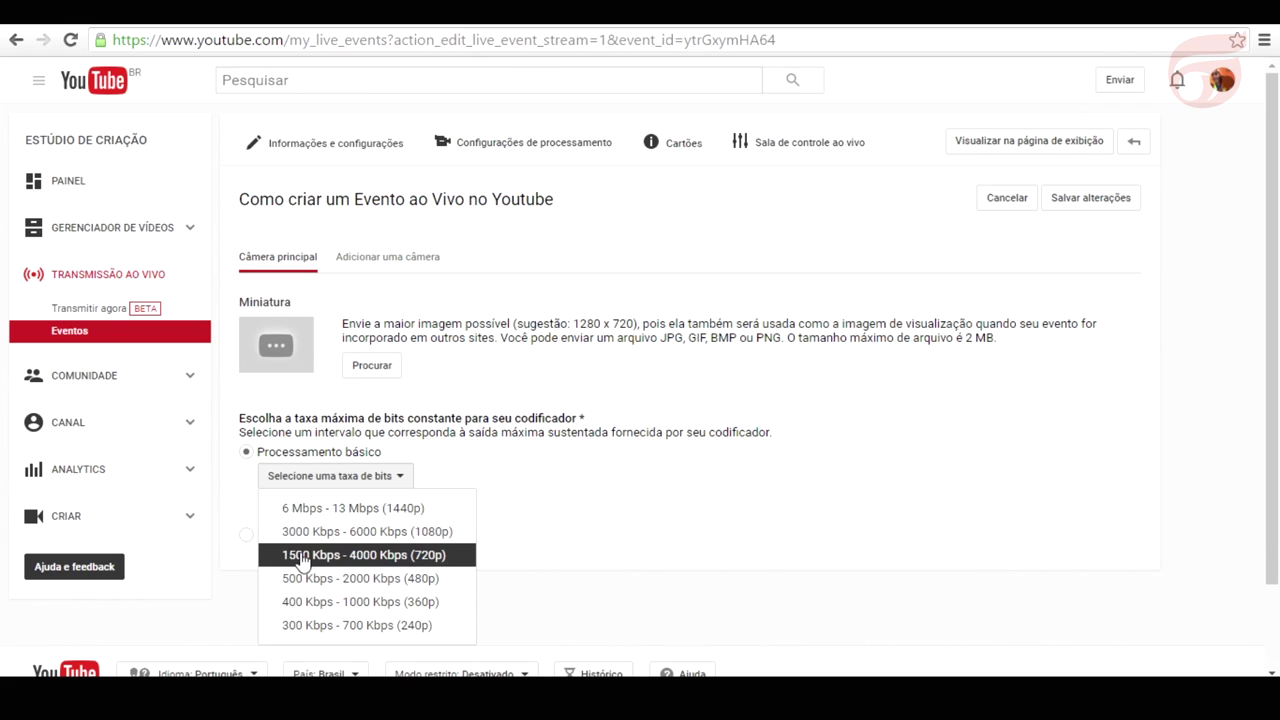
{"action": "left_click", "coordinate": [396, 562]}
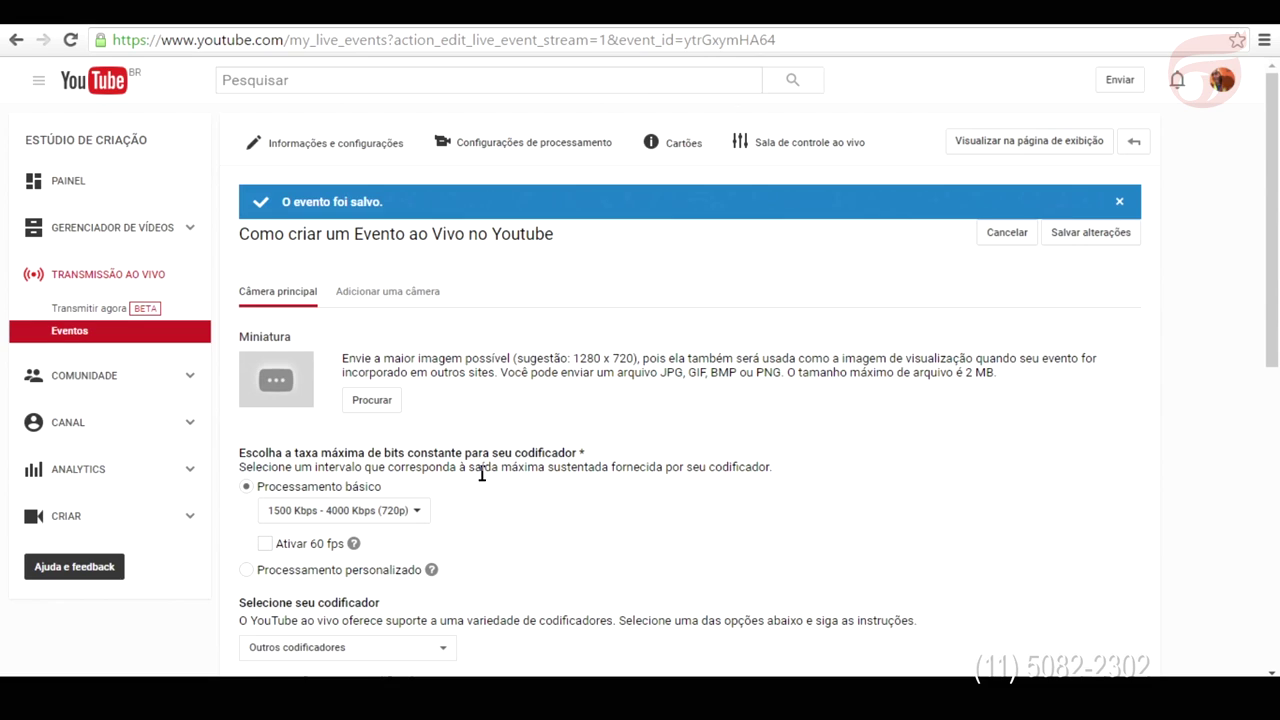
Step: Find the encoder setup details and highlight the stream name and the primary server URL
{"action": "scroll", "coordinate": [481, 474], "scroll_direction": "down", "scroll_amount": 1}
{"action": "scroll", "coordinate": [481, 481], "scroll_direction": "down", "scroll_amount": 1}
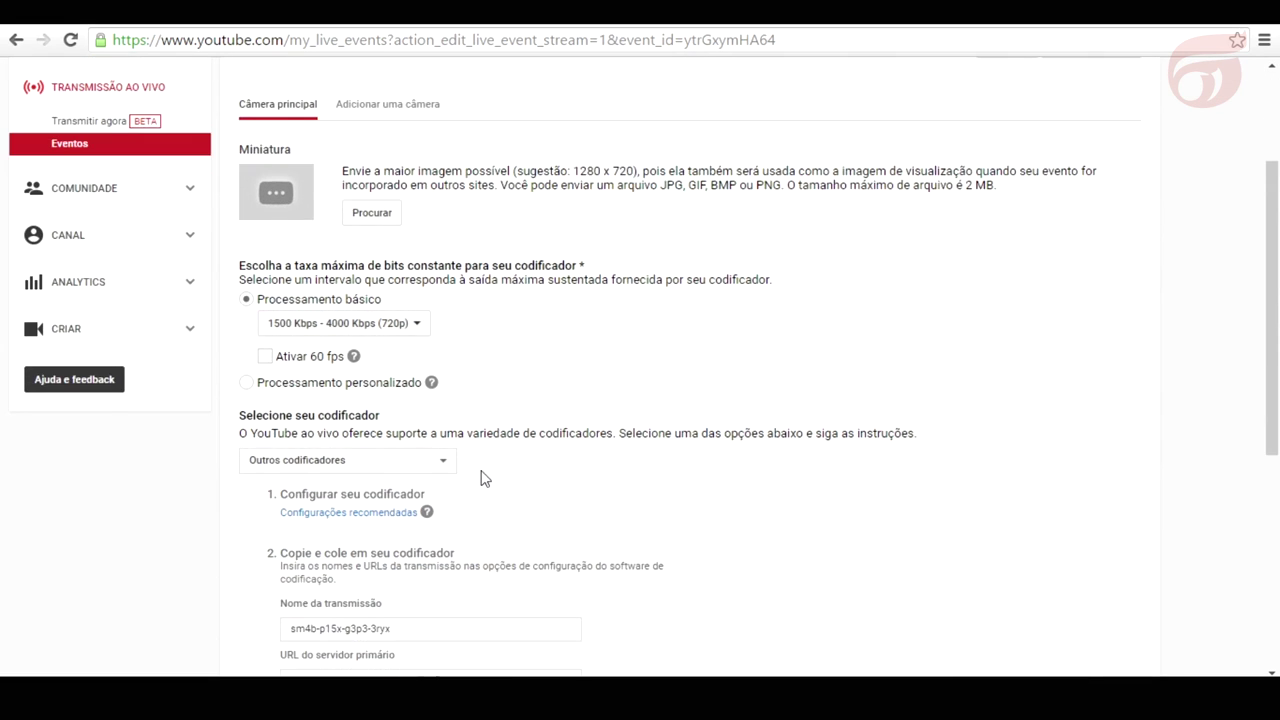
{"action": "scroll", "coordinate": [481, 478], "scroll_direction": "down", "scroll_amount": 3}
{"action": "left_click_drag", "start_coordinate": [400, 348], "coordinate": [282, 348]}
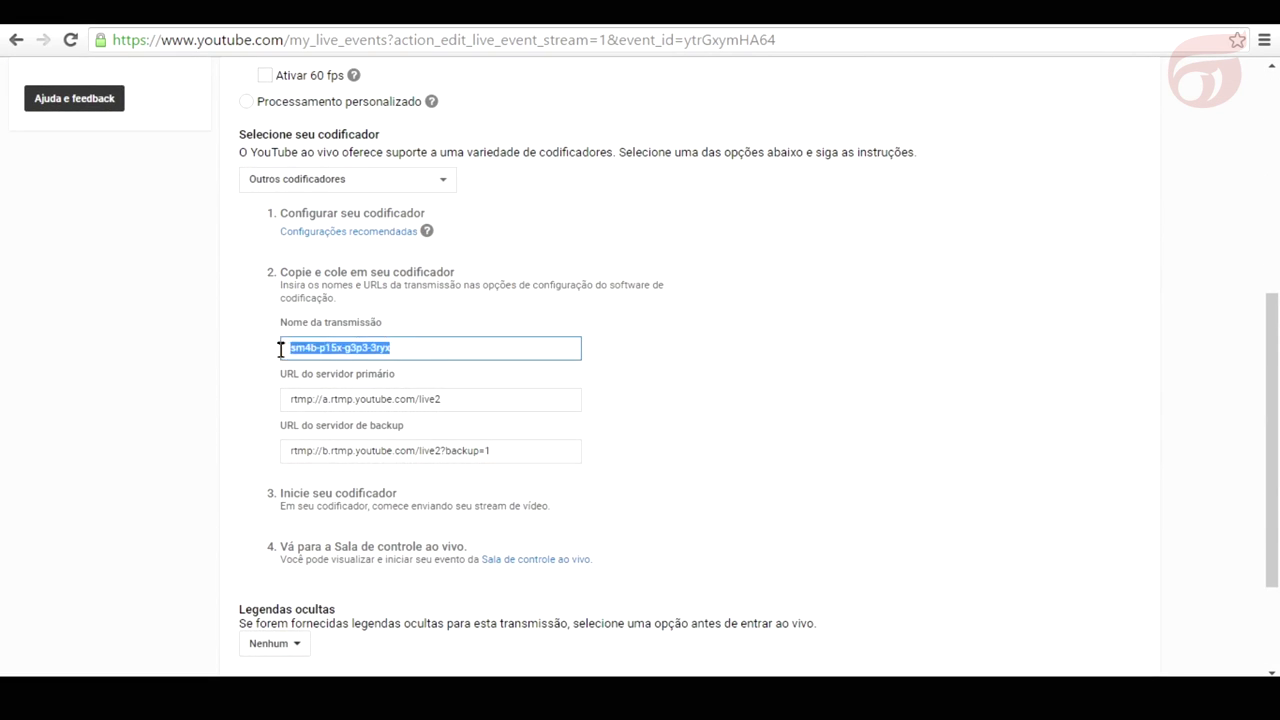
{"action": "left_click", "coordinate": [479, 404]}
{"action": "left_click_drag", "start_coordinate": [457, 392], "coordinate": [286, 388]}
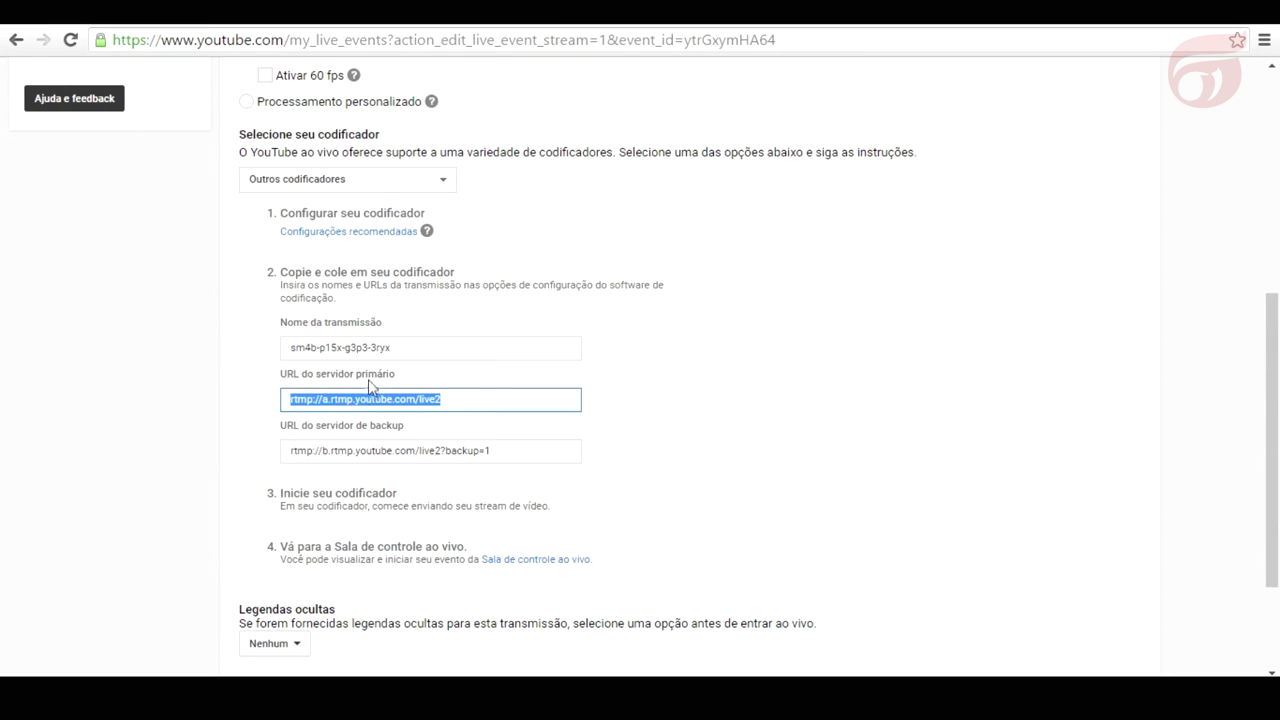
Step: Select the event's primary server URL and open the stream settings in the Monarch HD Command Center
{"action": "left_click_drag", "start_coordinate": [429, 349], "coordinate": [286, 347]}
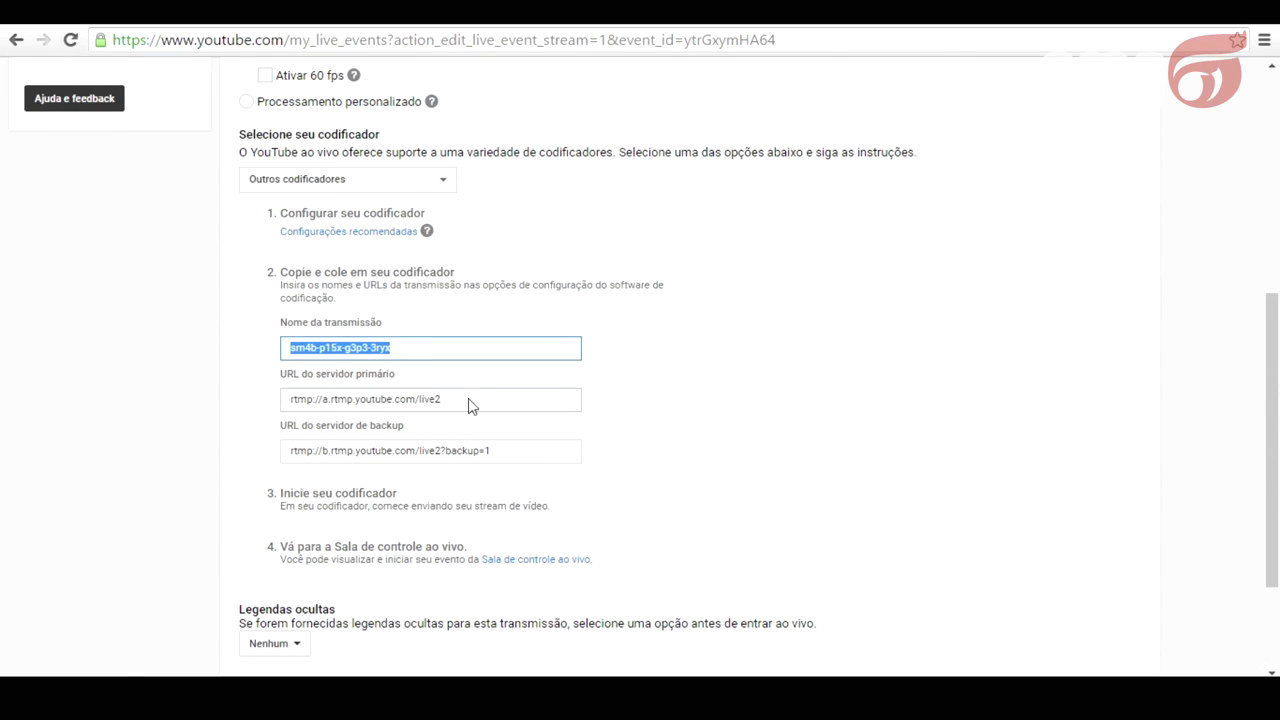
{"action": "left_click_drag", "start_coordinate": [470, 405], "coordinate": [254, 394]}
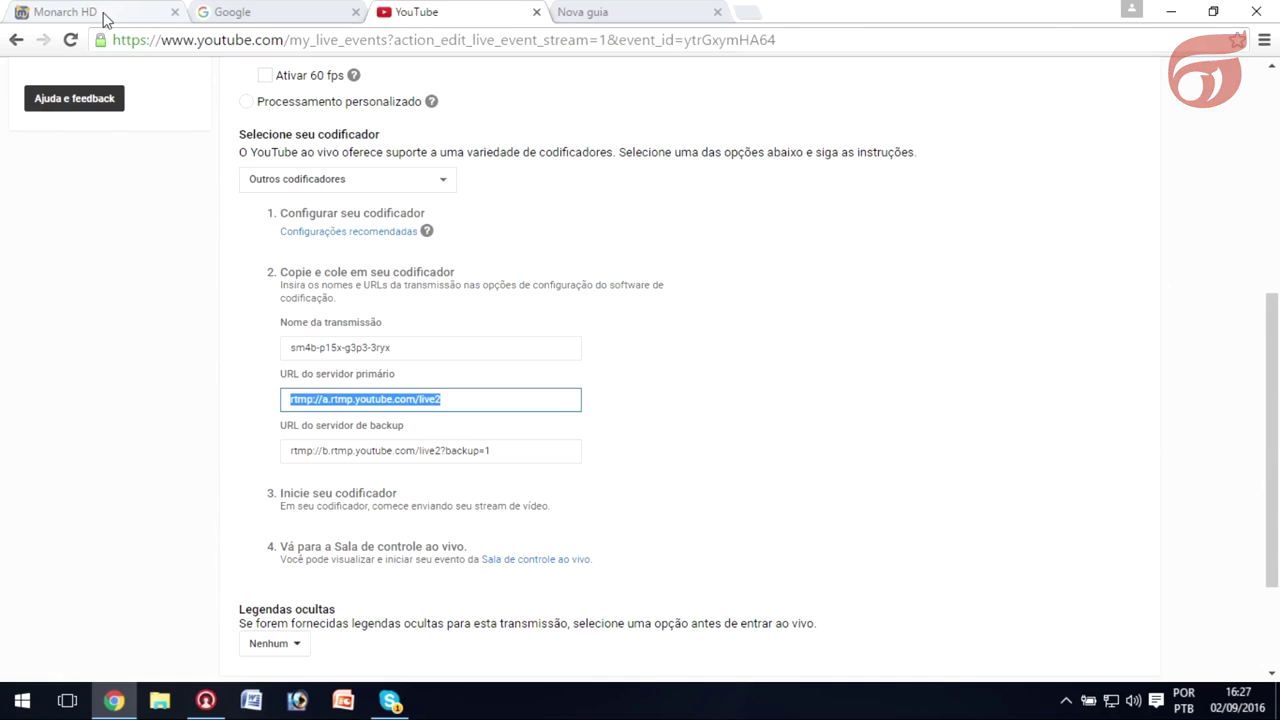
{"action": "left_click", "coordinate": [100, 12]}
{"action": "mouse_move", "coordinate": [326, 134]}
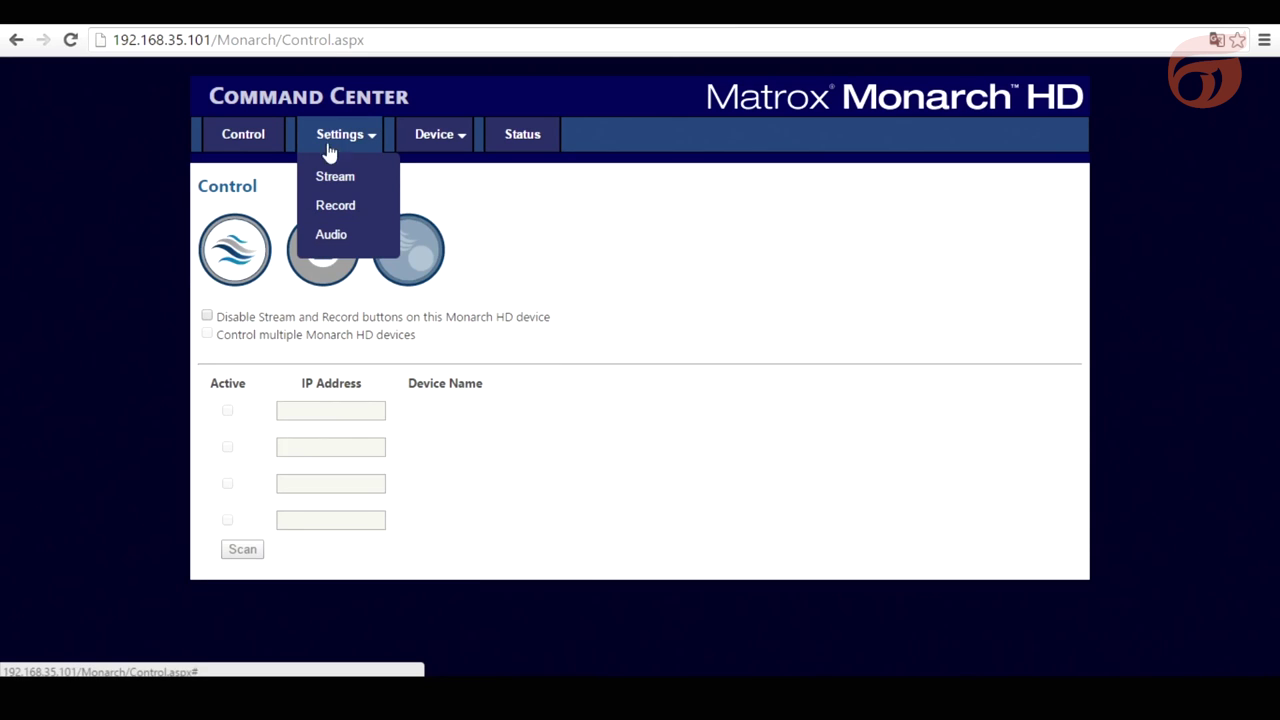
{"action": "left_click", "coordinate": [333, 178]}
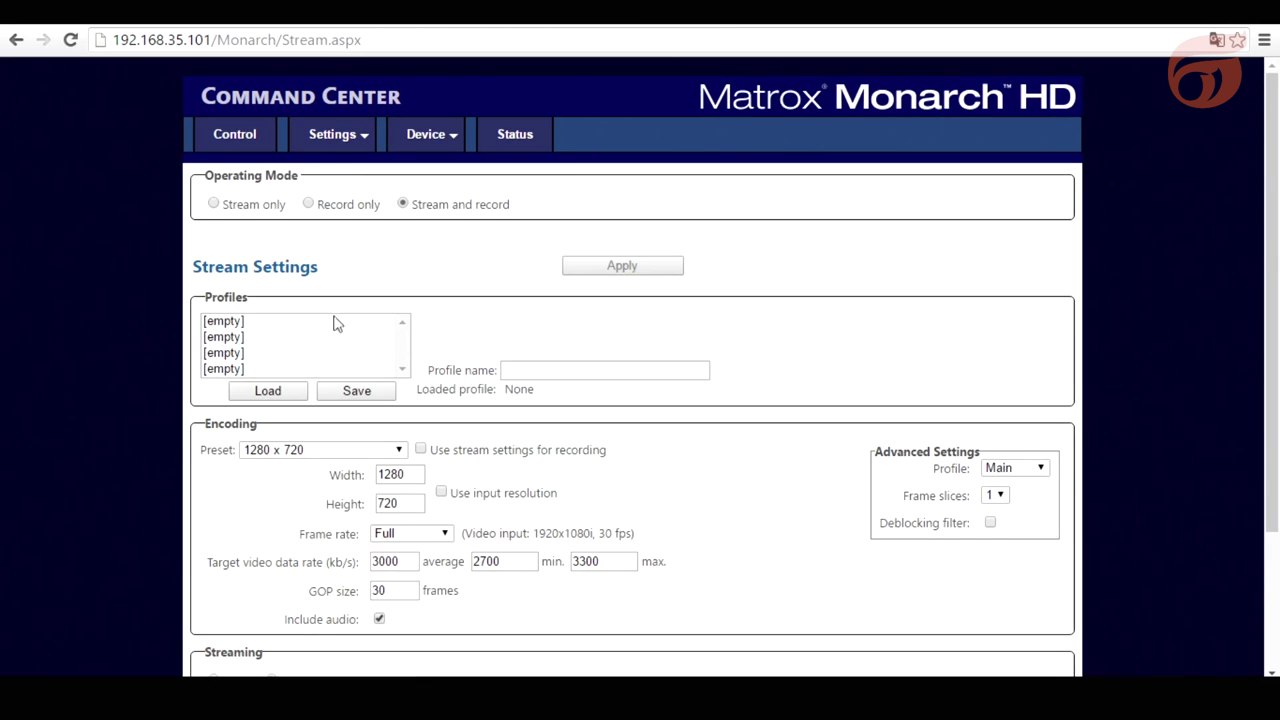
Step: Choose the 1280 x 720 encoding preset in the encoder's stream settings
{"action": "scroll", "coordinate": [362, 360], "scroll_direction": "down", "scroll_amount": 1}
{"action": "left_click", "coordinate": [402, 362]}
{"action": "left_click", "coordinate": [309, 410]}
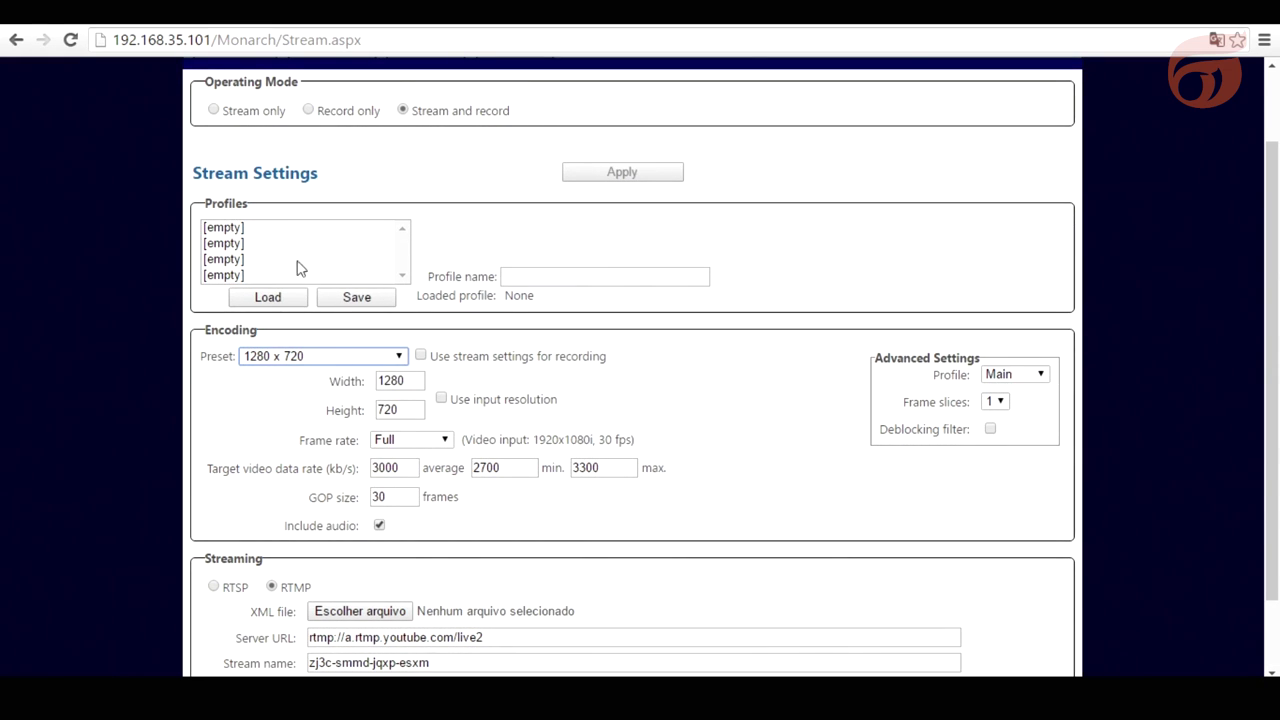
{"action": "scroll", "coordinate": [266, 465], "scroll_direction": "down", "scroll_amount": 1}
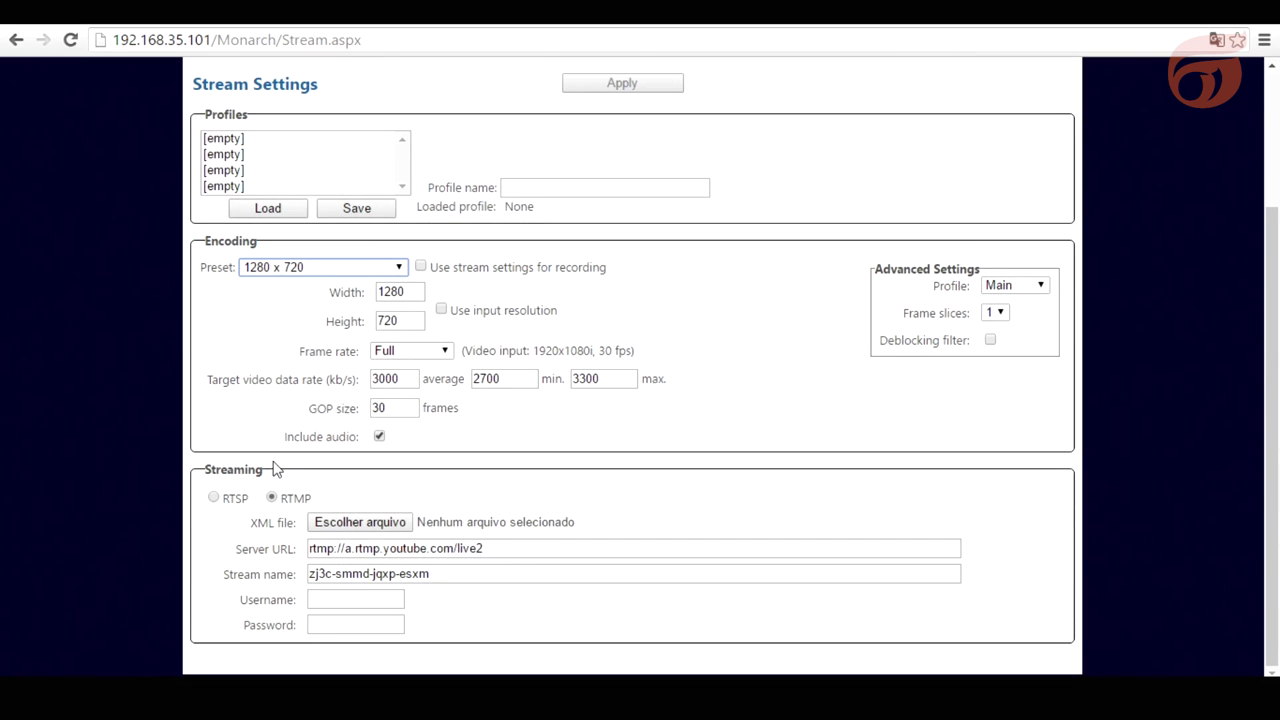
Step: Clear the existing server URL and stream name from the encoder's RTMP streaming settings
{"action": "left_click_drag", "start_coordinate": [500, 546], "coordinate": [312, 548]}
{"action": "key", "text": "ctrl+c"}
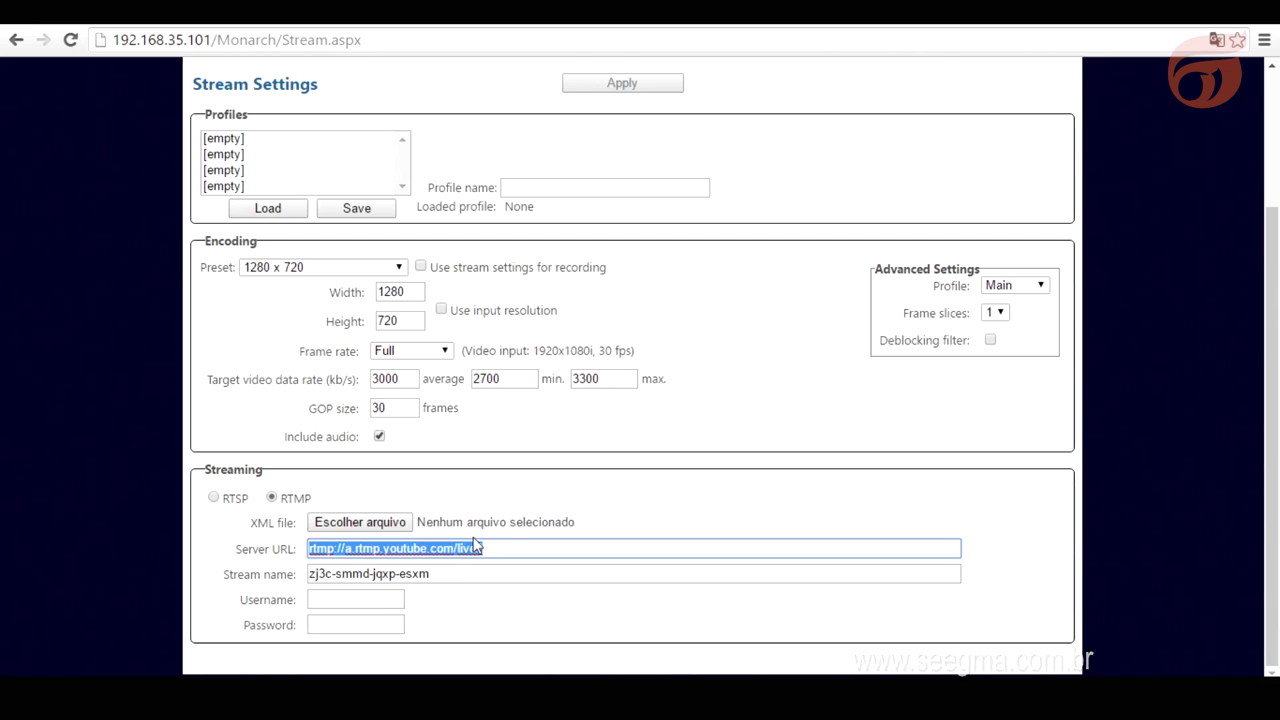
{"action": "key", "text": "BackSpace"}
{"action": "left_click_drag", "start_coordinate": [457, 570], "coordinate": [310, 590]}
{"action": "left_click_drag", "start_coordinate": [394, 569], "coordinate": [366, 557]}
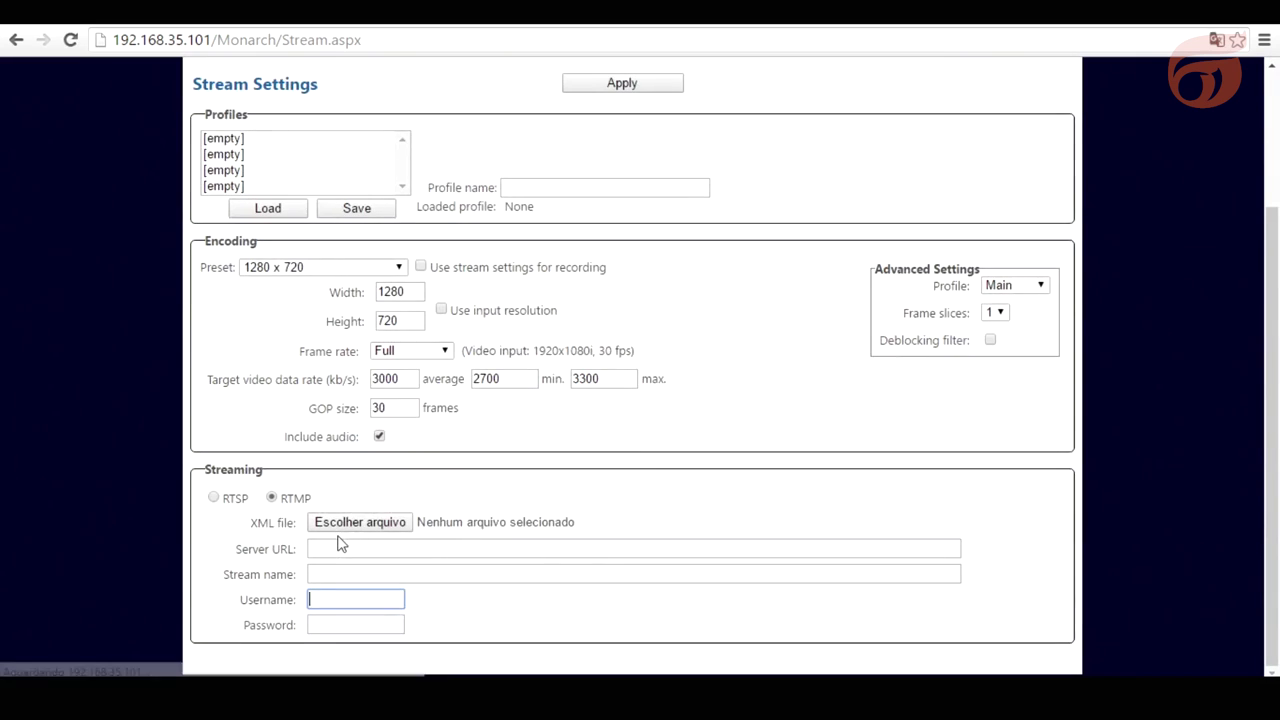
Step: Copy the primary server URL rtmp://a.rtmp.youtube.com/live2 from the YouTube event into the encoder's Server URL field
{"action": "left_click", "coordinate": [337, 548]}
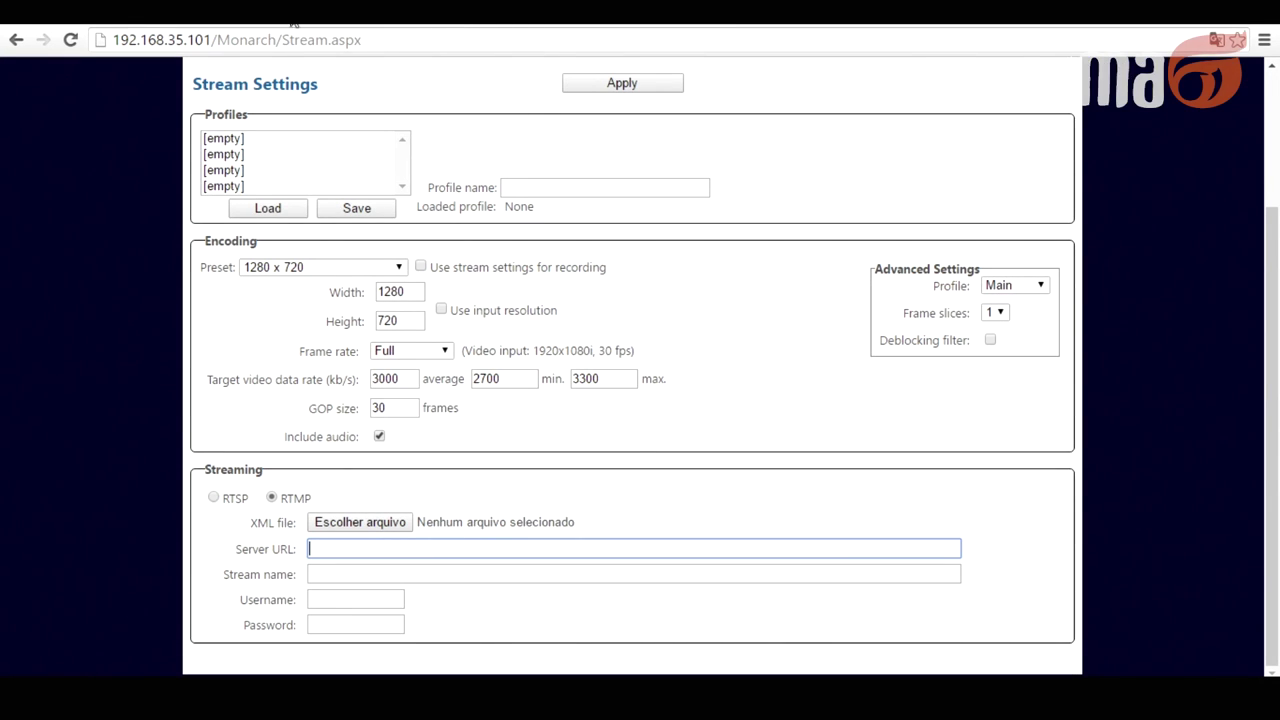
{"action": "left_click", "coordinate": [444, 22]}
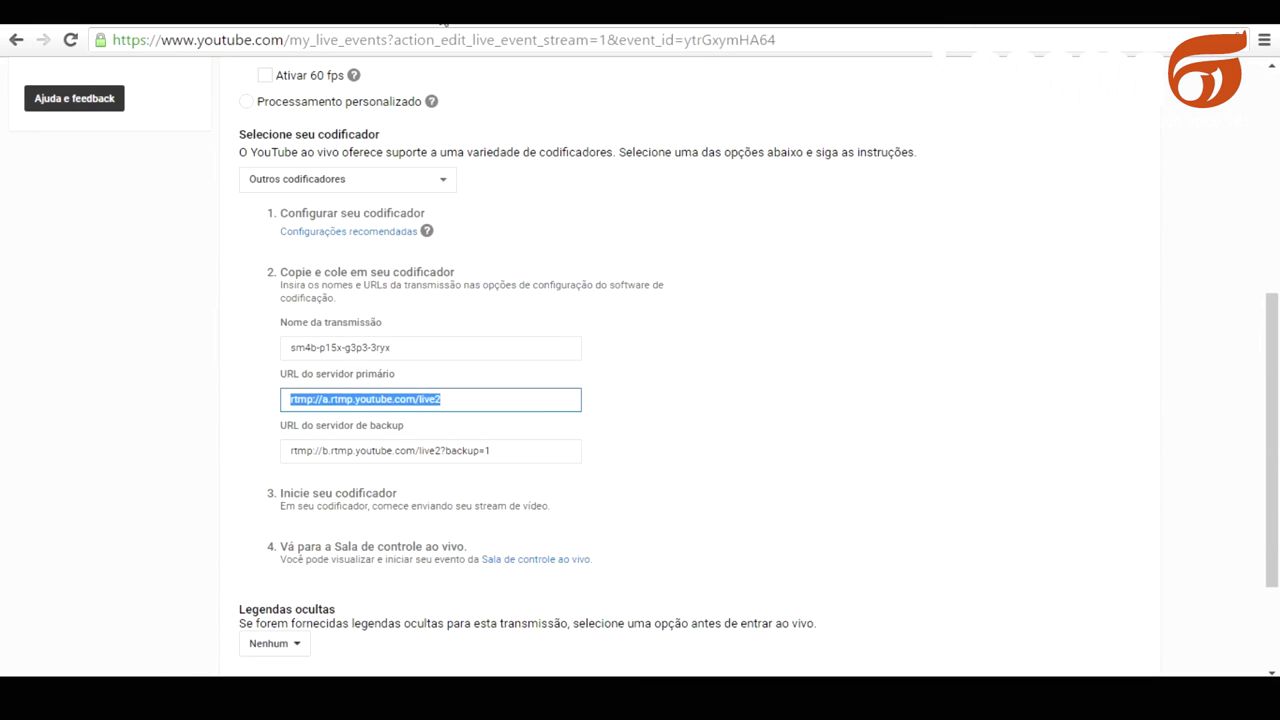
{"action": "right_click", "coordinate": [341, 398]}
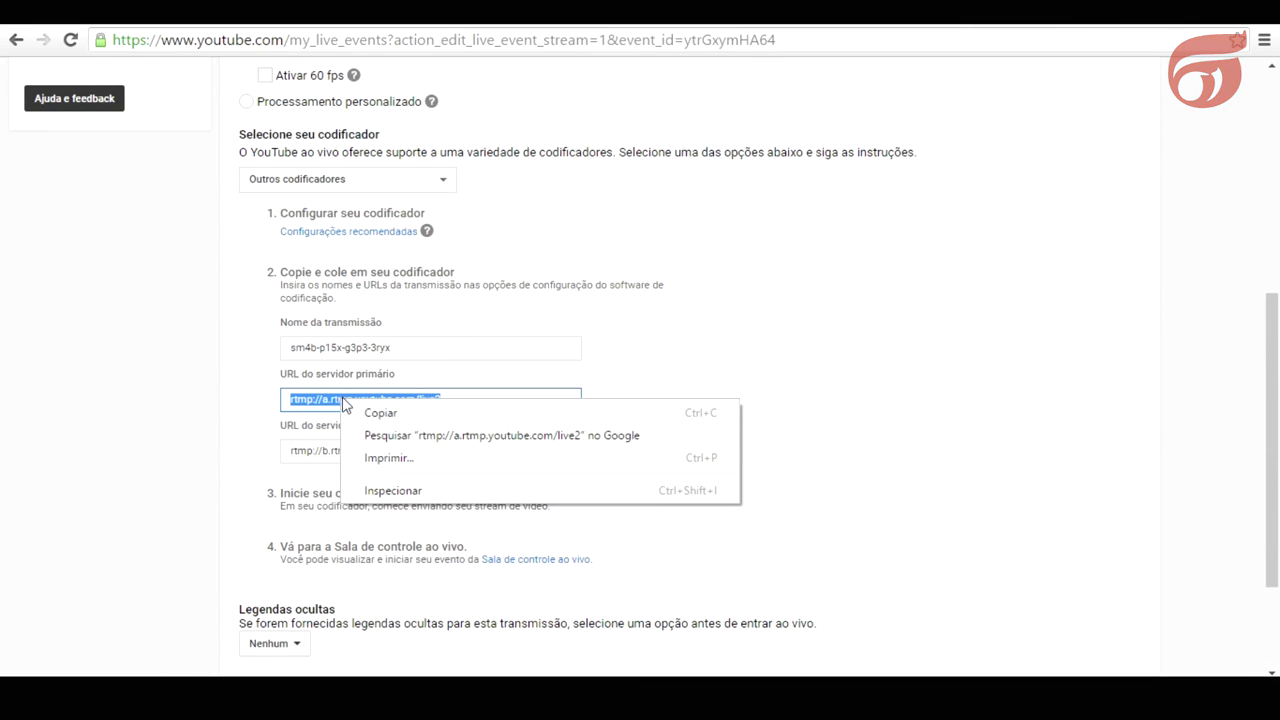
{"action": "left_click", "coordinate": [374, 412]}
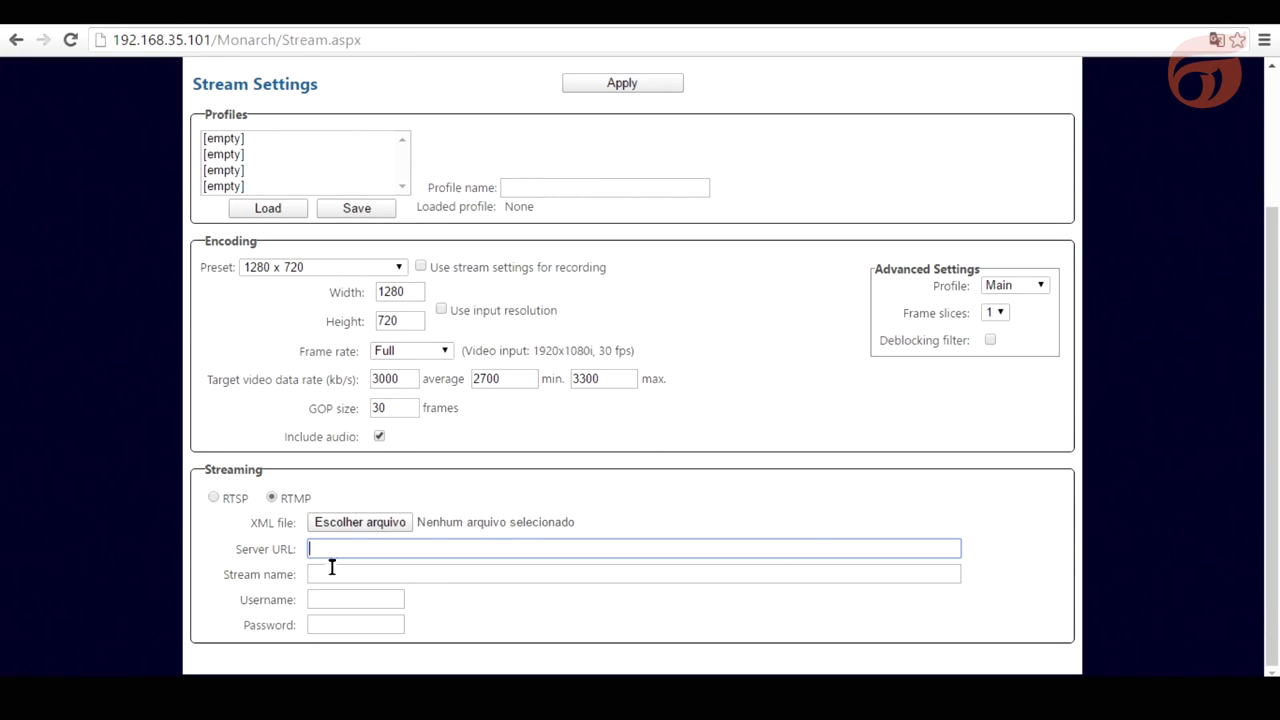
{"action": "right_click", "coordinate": [328, 548]}
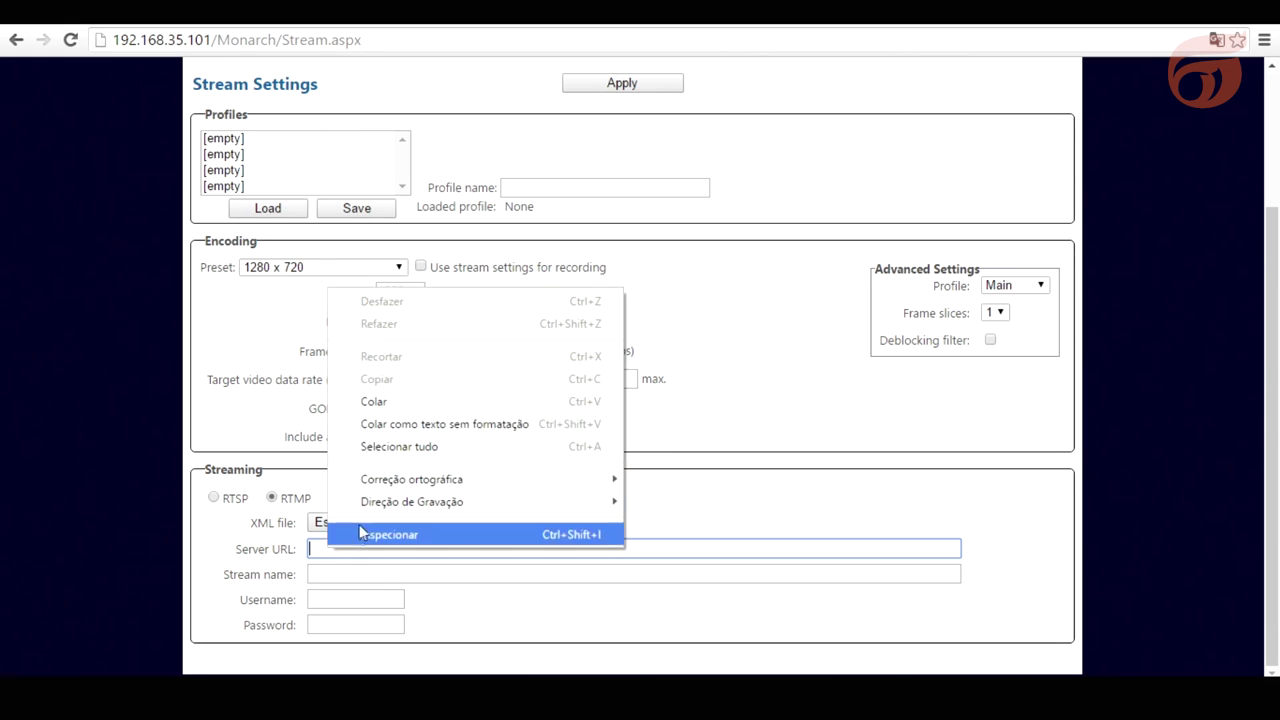
{"action": "left_click", "coordinate": [391, 401]}
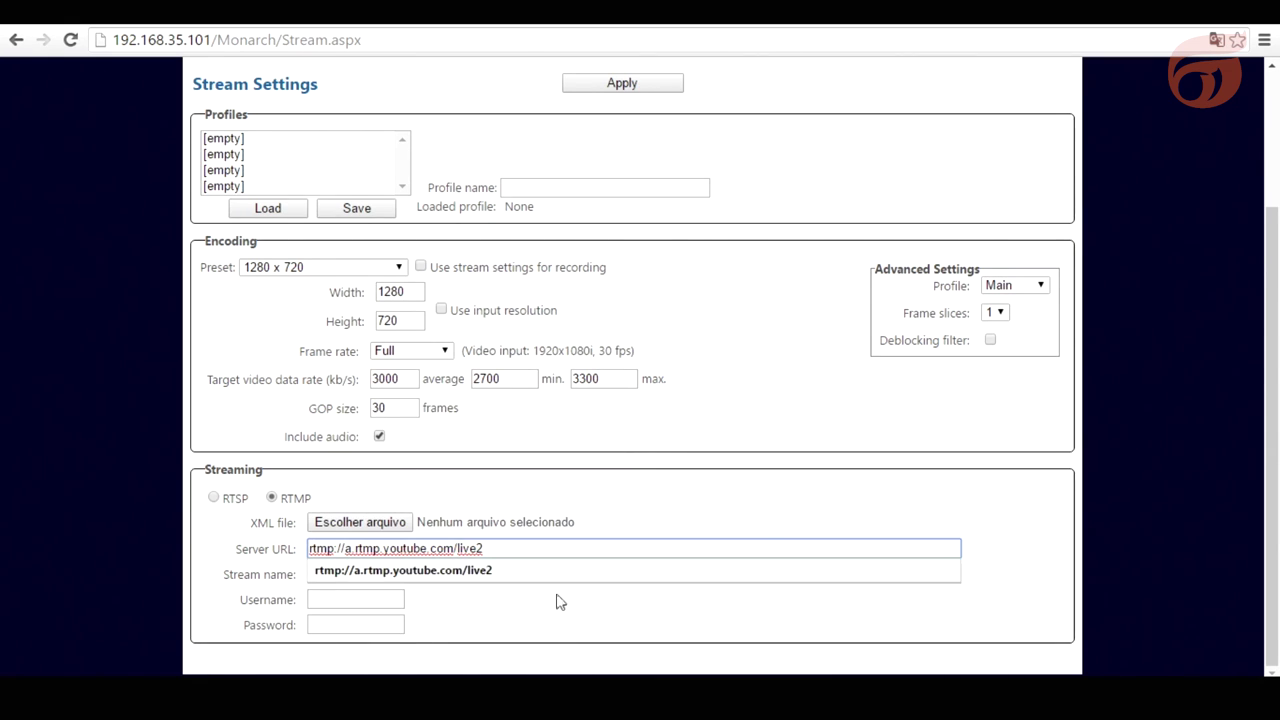
{"action": "key", "text": "Return"}
Step: Copy the event's stream name from YouTube into the encoder's Stream name field and apply the stream settings
{"action": "left_click", "coordinate": [363, 577]}
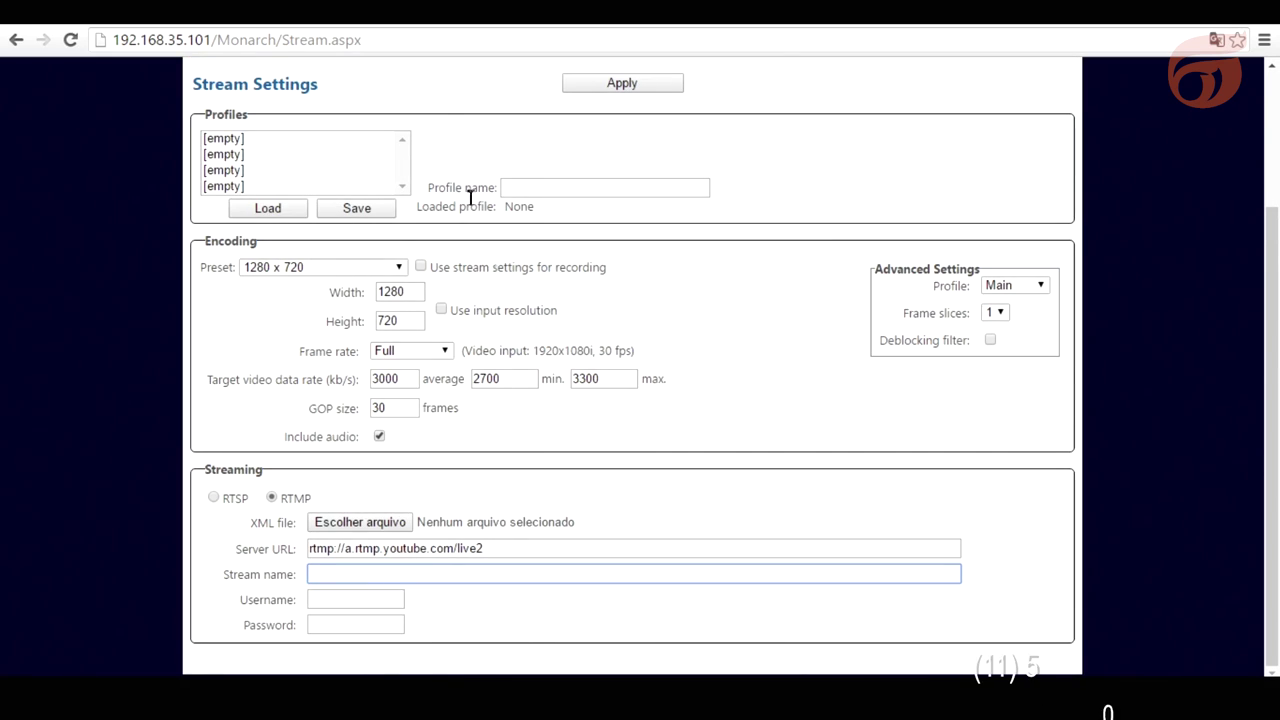
{"action": "key", "text": "alt+Tab"}
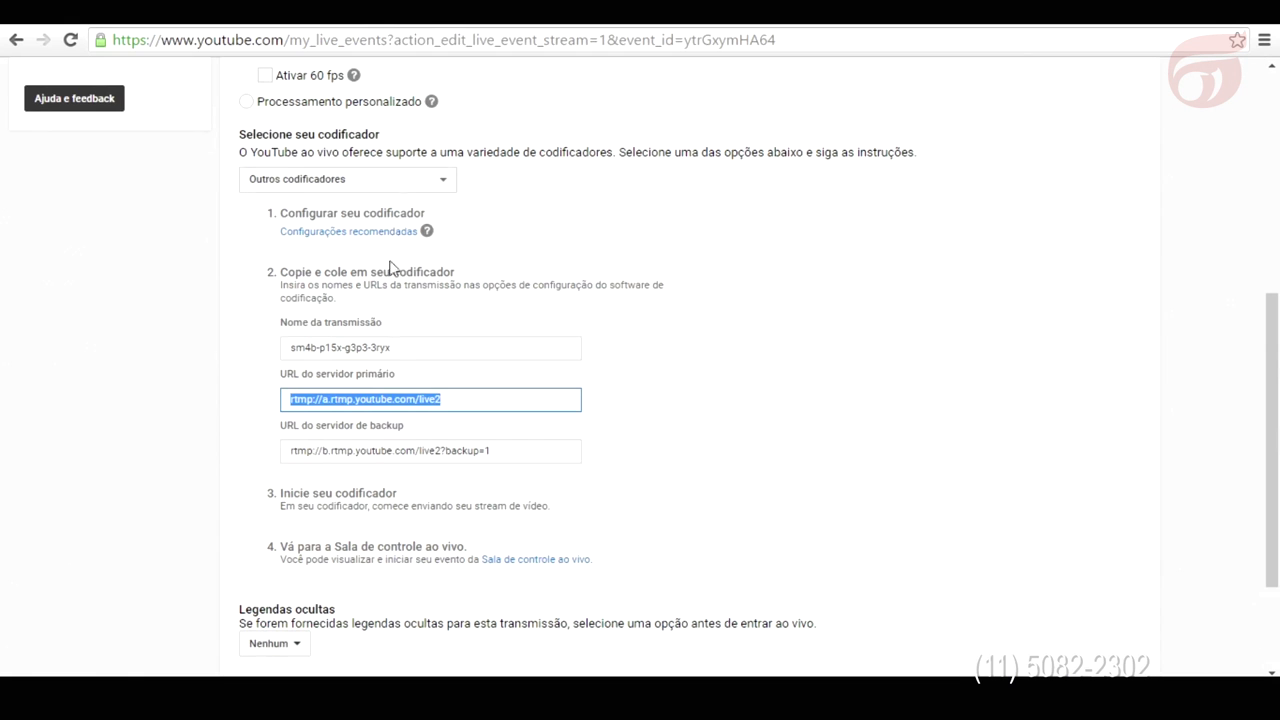
{"action": "left_click_drag", "start_coordinate": [420, 350], "coordinate": [270, 355]}
{"action": "right_click", "coordinate": [303, 355]}
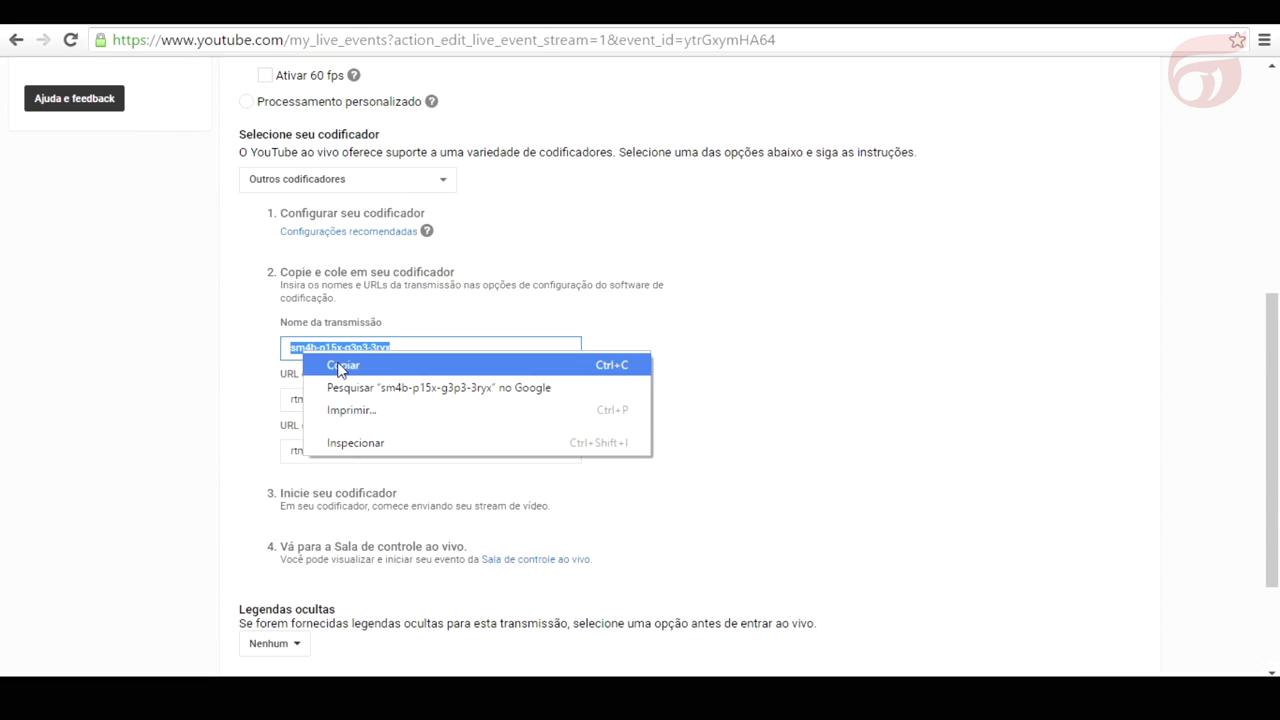
{"action": "left_click", "coordinate": [345, 364]}
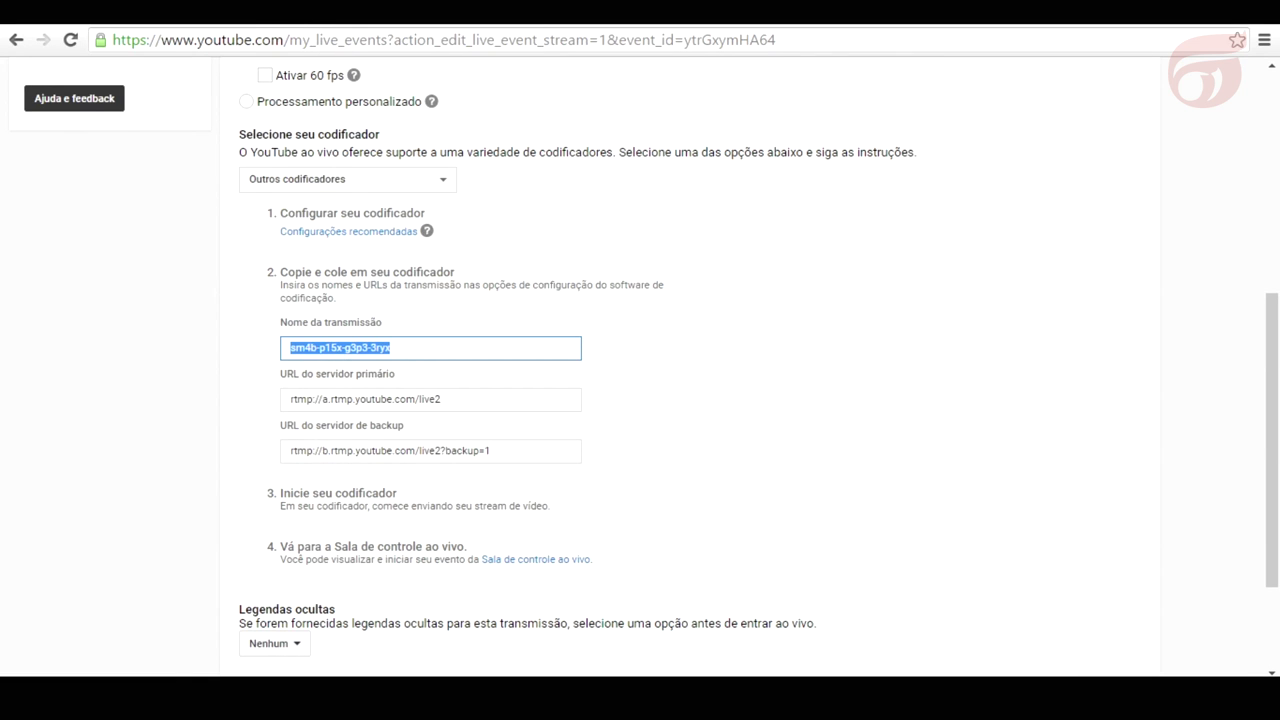
{"action": "key", "text": "alt+Tab"}
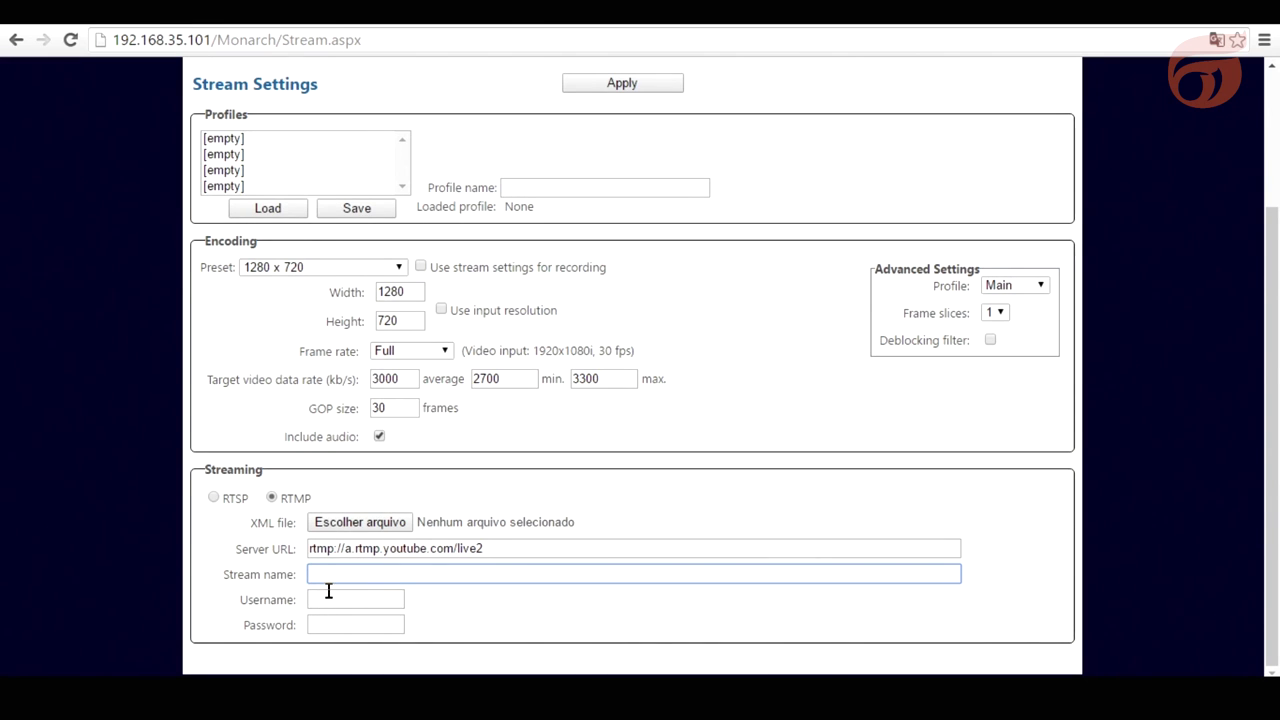
{"action": "key", "text": "ctrl+v"}
{"action": "left_click", "coordinate": [594, 87]}
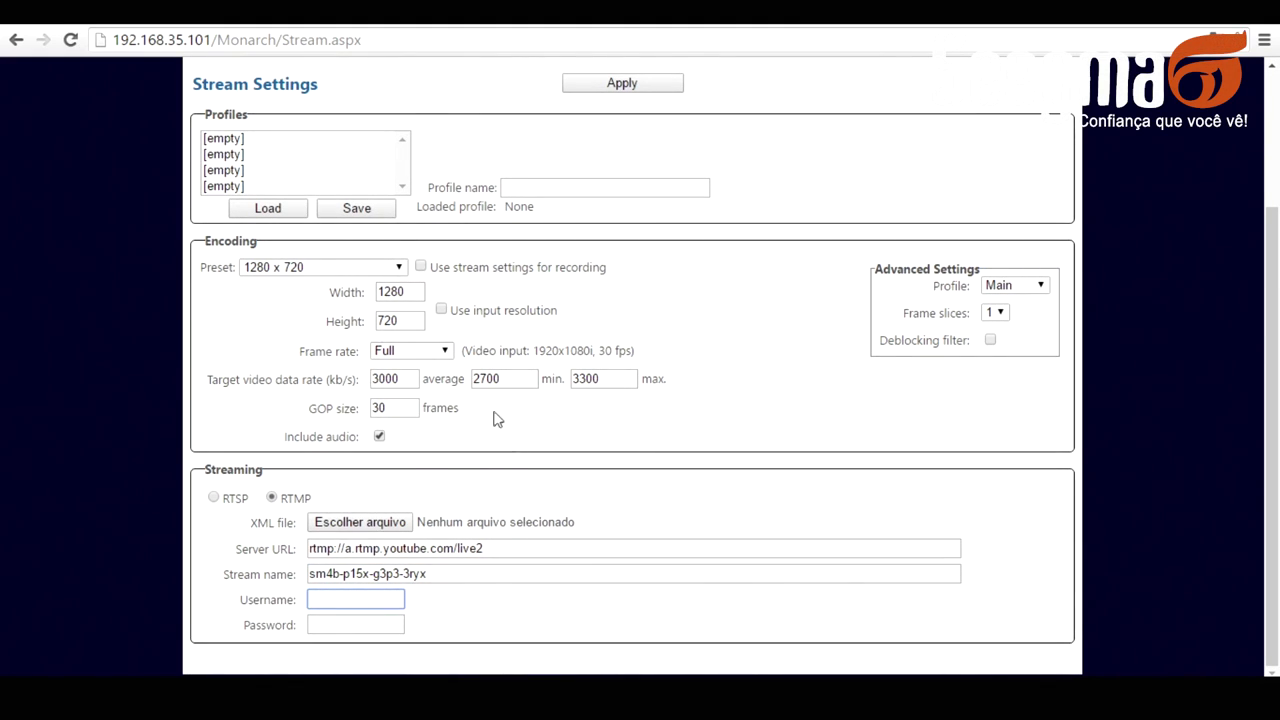
Step: Reopen the encoder's stream settings and check the encoding and RTMP streaming values
{"action": "scroll", "coordinate": [500, 212], "scroll_direction": "up", "scroll_amount": 3}
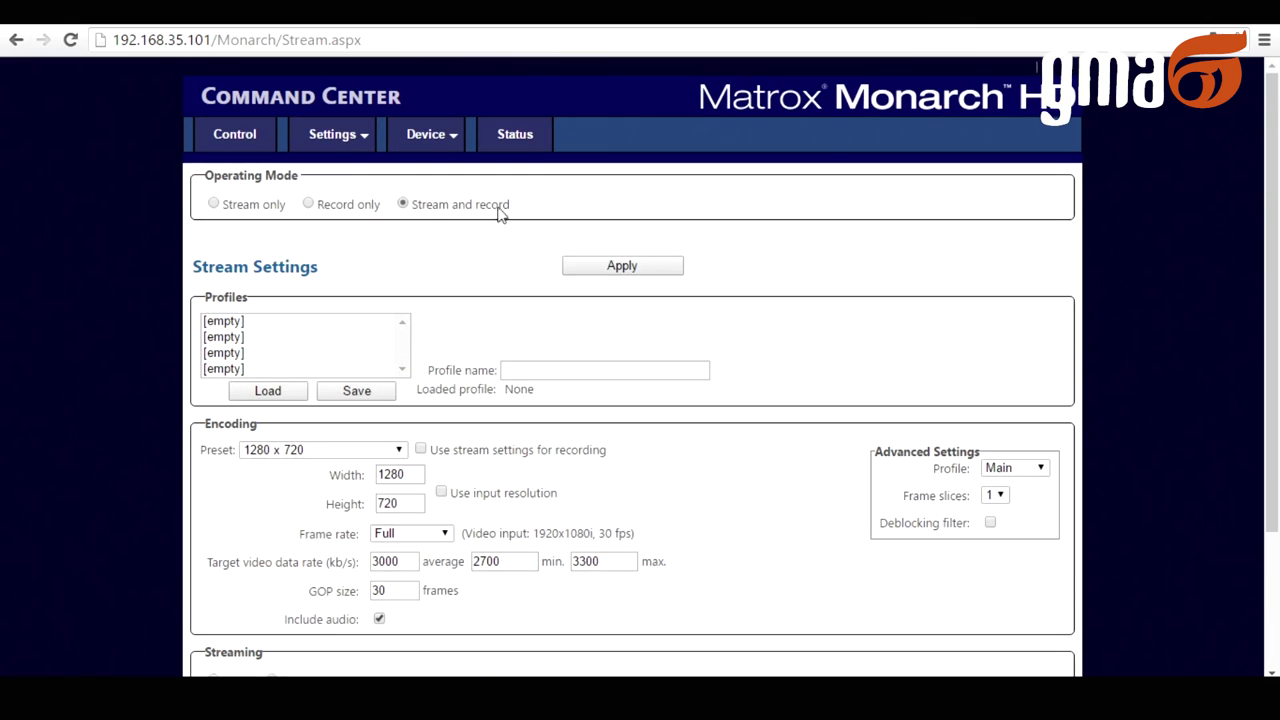
{"action": "left_click", "coordinate": [338, 133]}
{"action": "left_click", "coordinate": [325, 180]}
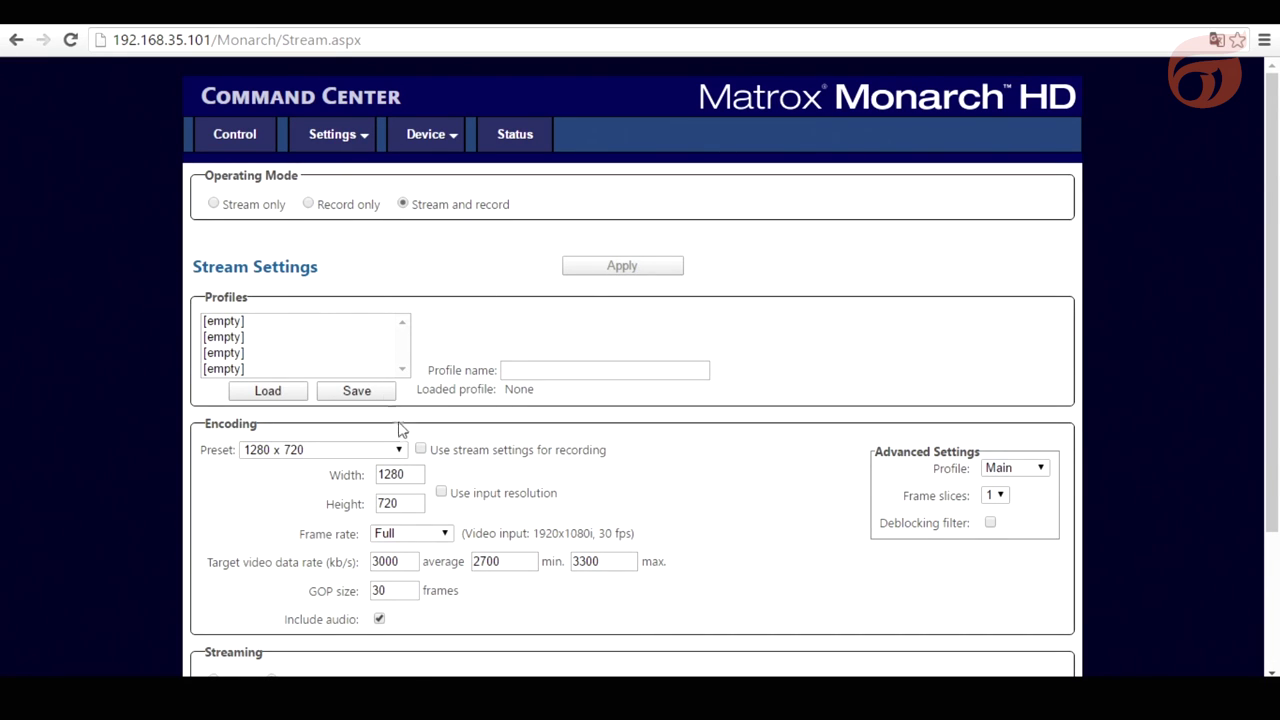
{"action": "scroll", "coordinate": [494, 547], "scroll_direction": "down", "scroll_amount": 2}
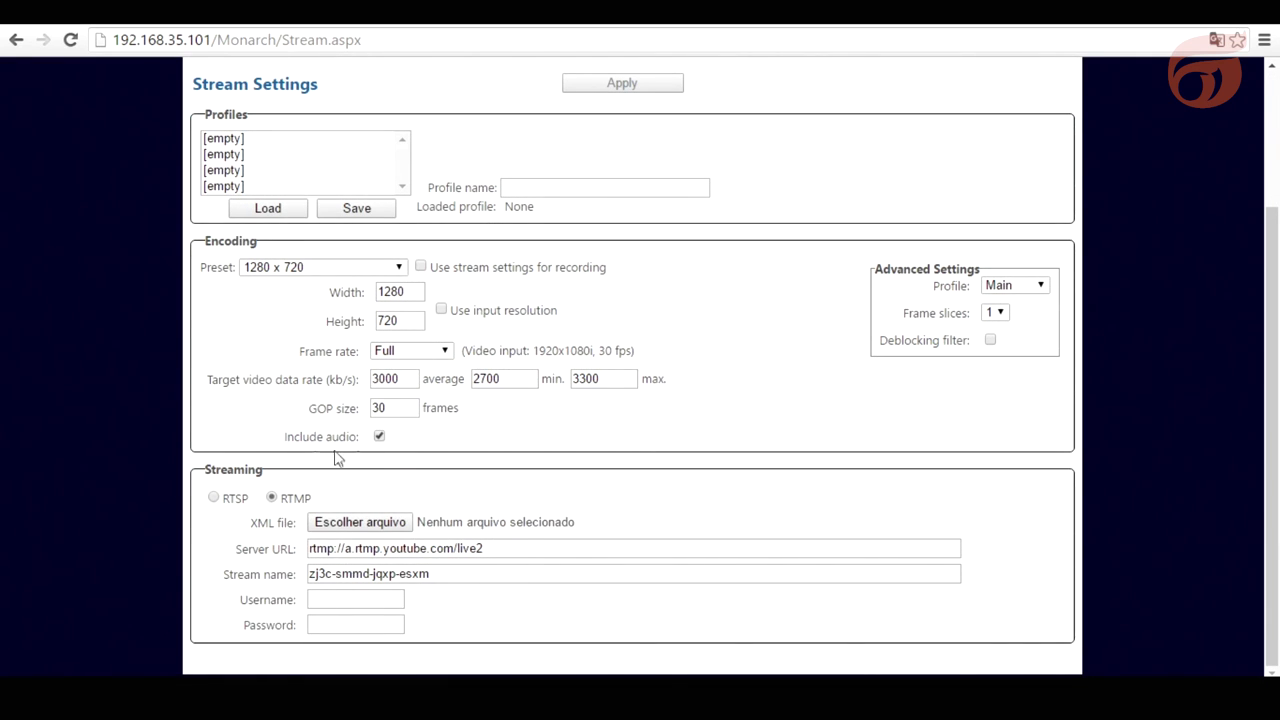
{"action": "scroll", "coordinate": [395, 556], "scroll_direction": "up", "scroll_amount": 2}
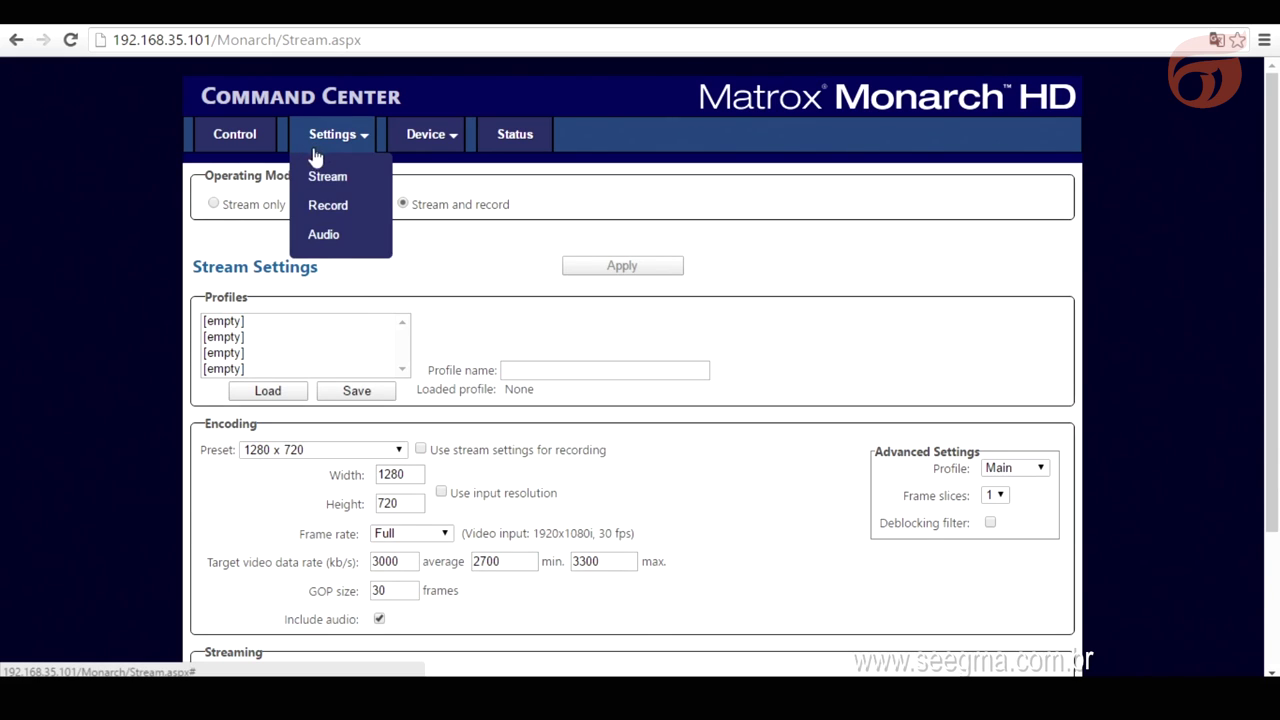
Step: Start streaming from the encoder's control page and open the event's live control room on YouTube
{"action": "left_click", "coordinate": [245, 145]}
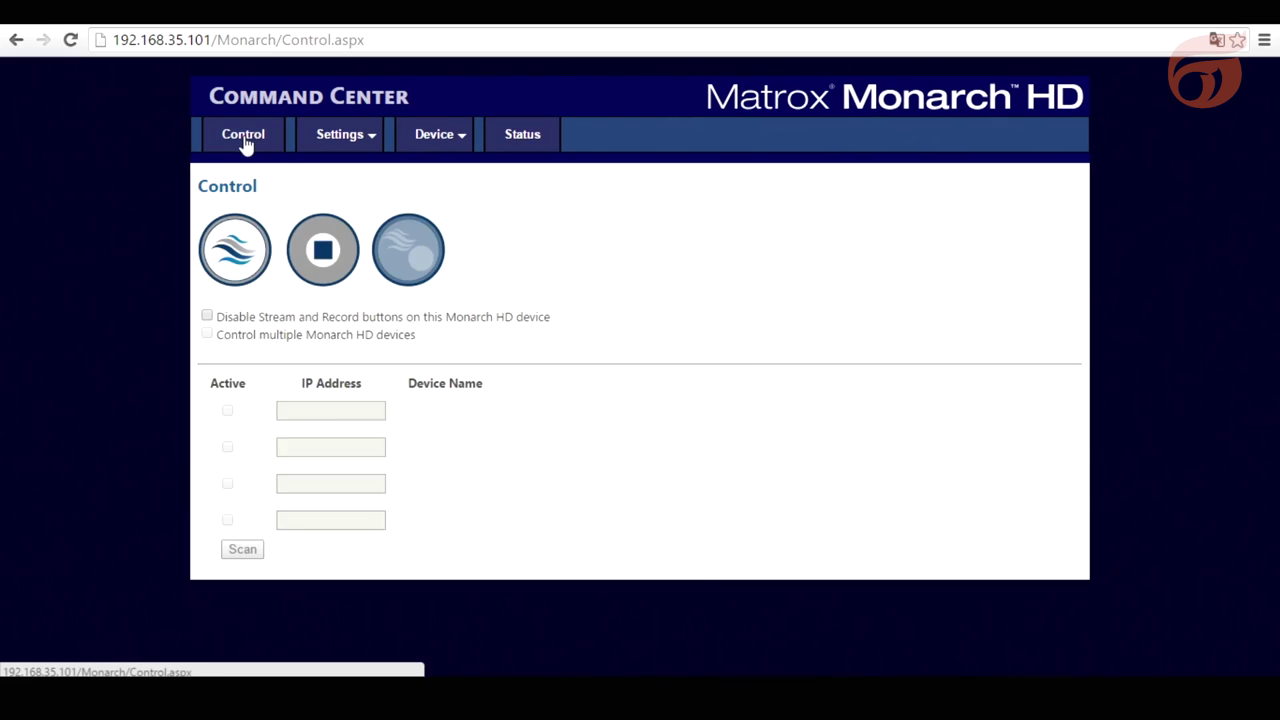
{"action": "left_click", "coordinate": [235, 258]}
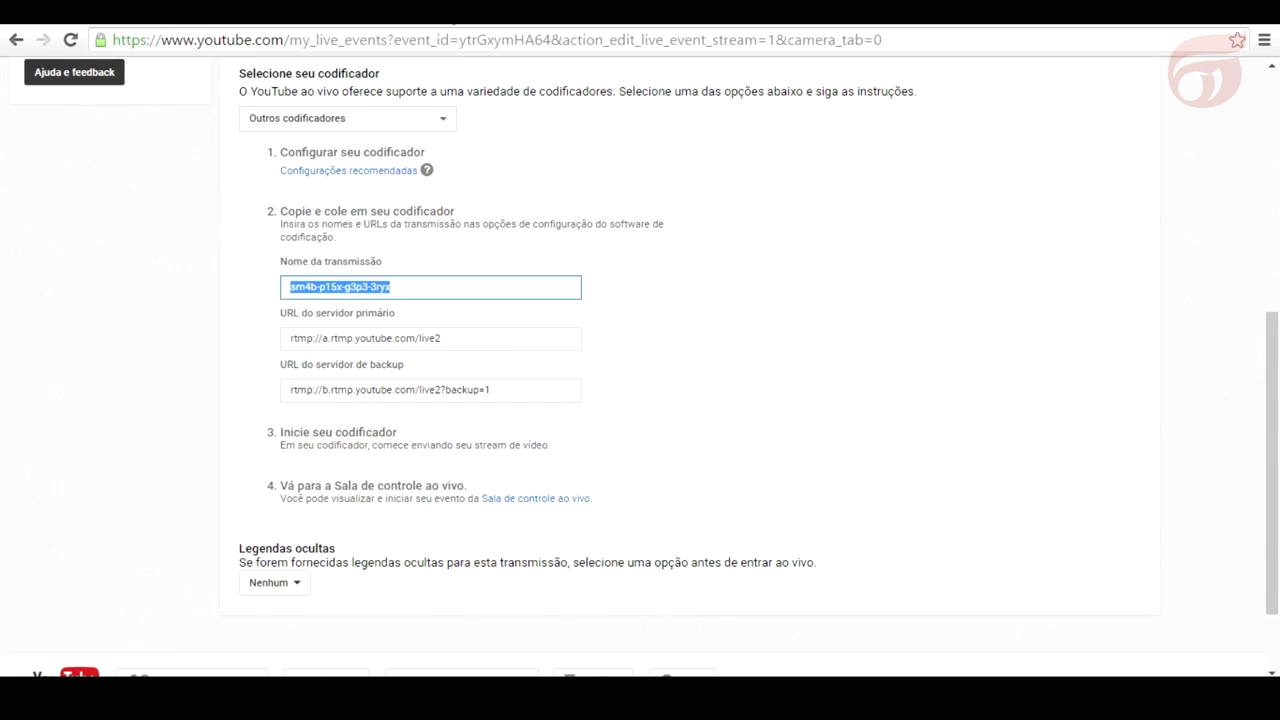
{"action": "scroll", "coordinate": [837, 280], "scroll_direction": "up", "scroll_amount": 5}
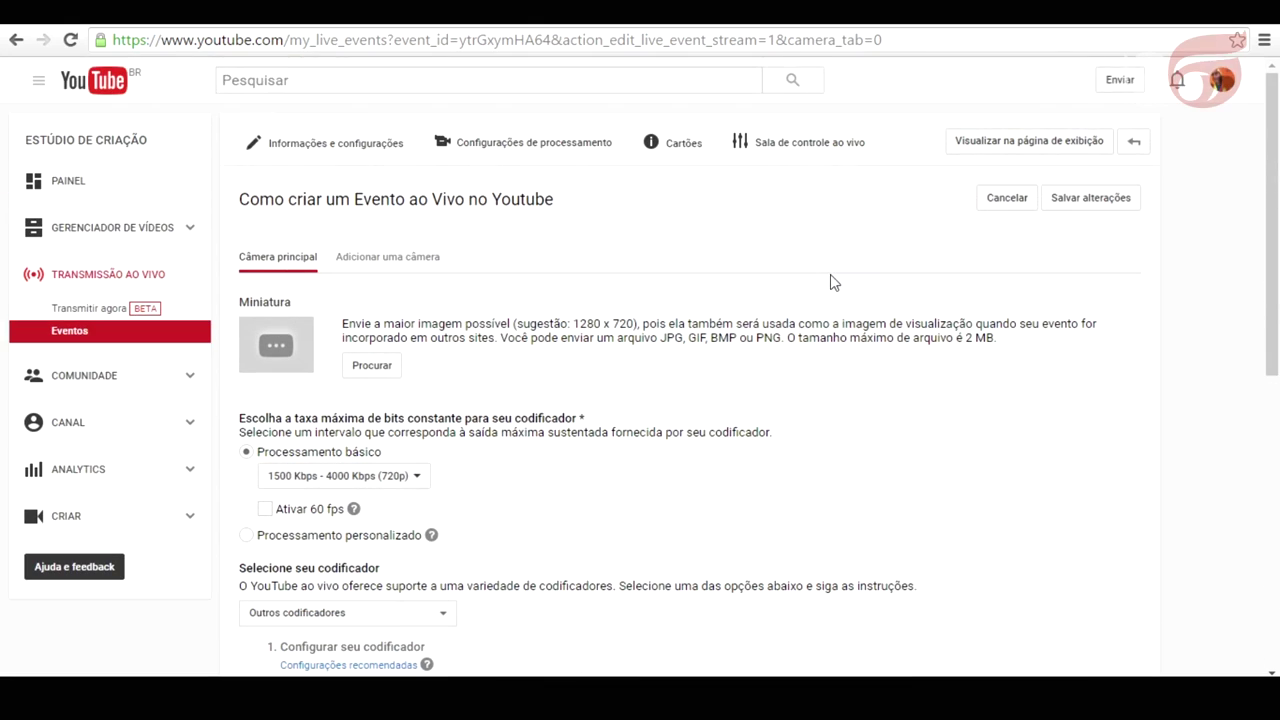
{"action": "left_click", "coordinate": [778, 150]}
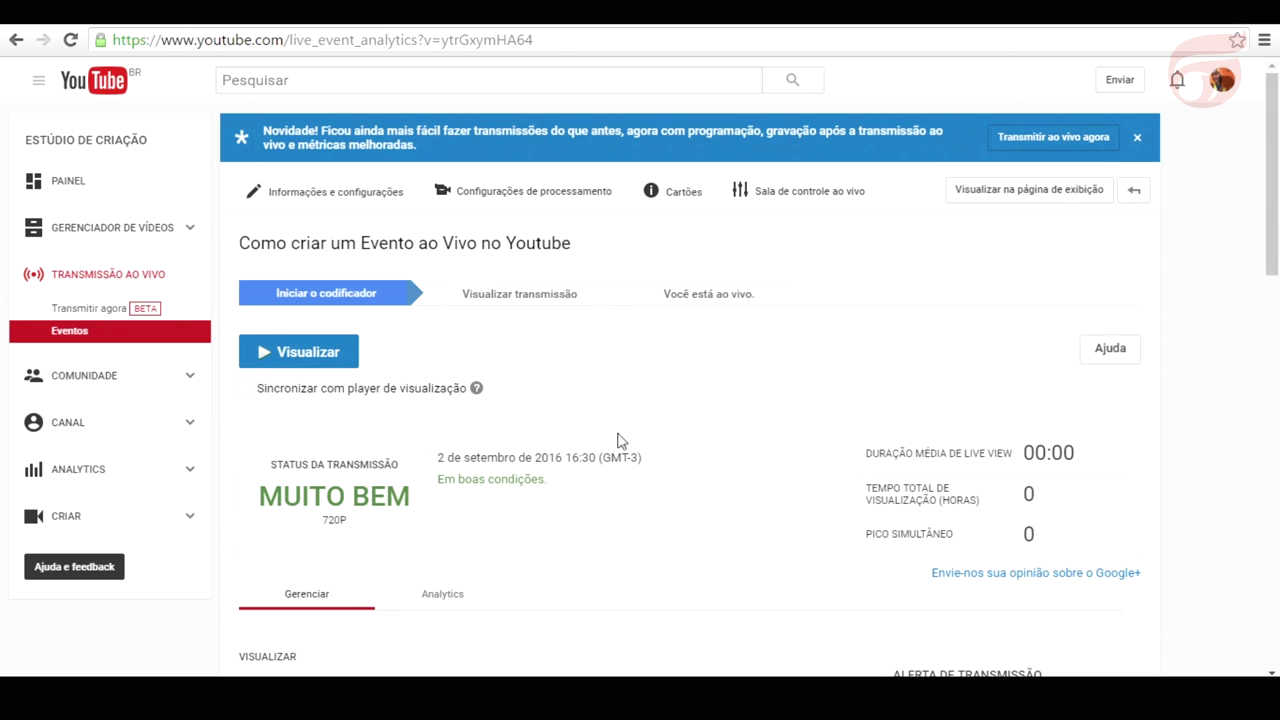
Step: Check the stream status, start the event preview, and start the live broadcast, confirming both prompts
{"action": "scroll", "coordinate": [630, 430], "scroll_direction": "down", "scroll_amount": 3}
{"action": "scroll", "coordinate": [630, 430], "scroll_direction": "up", "scroll_amount": 2}
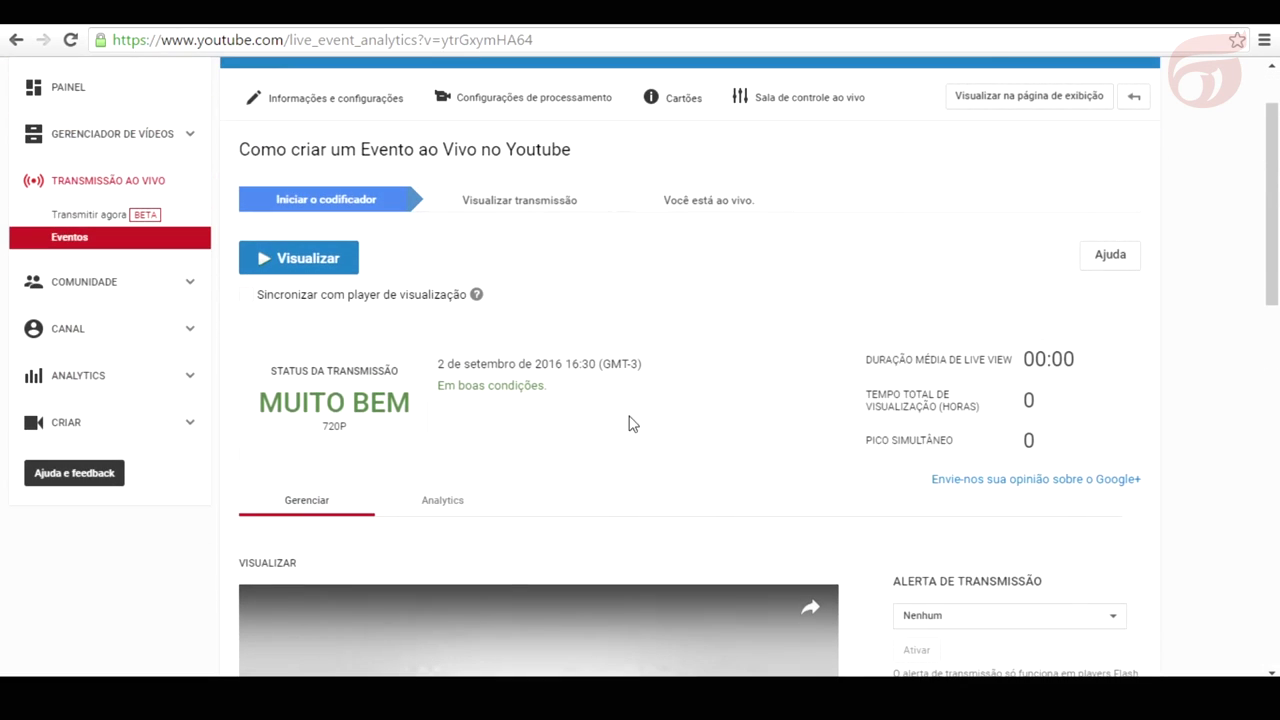
{"action": "scroll", "coordinate": [548, 417], "scroll_direction": "up", "scroll_amount": 2}
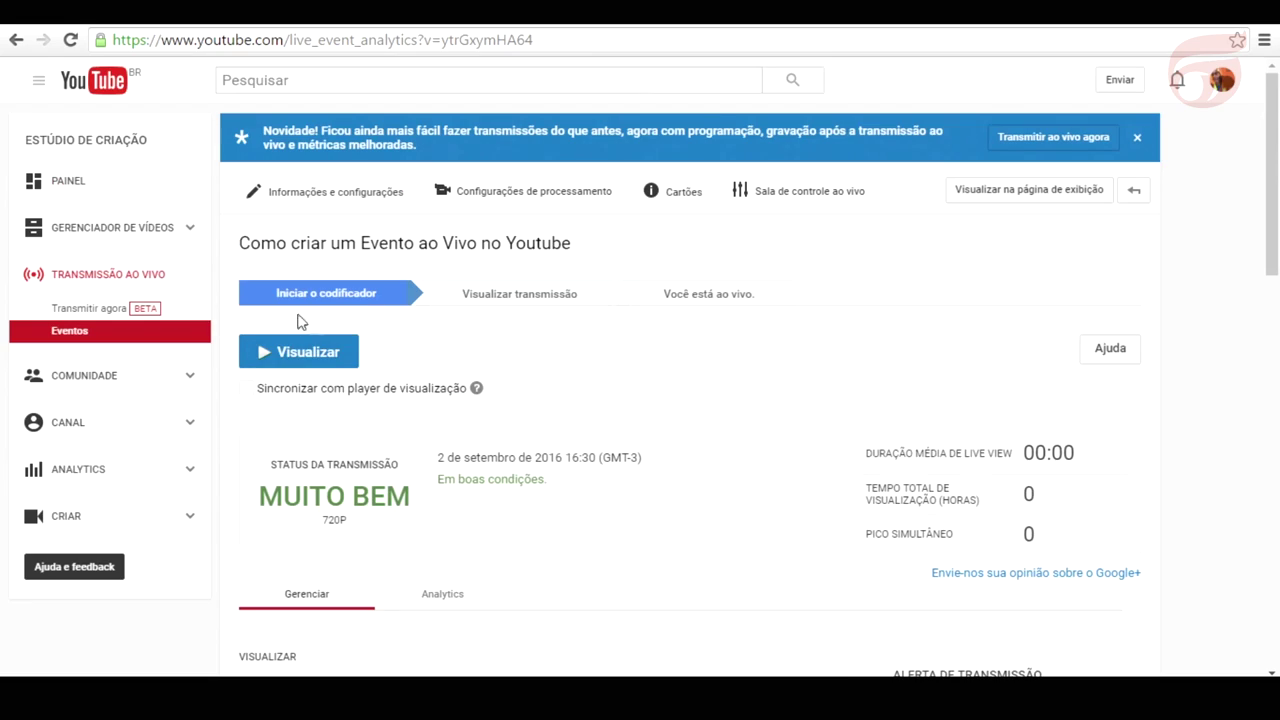
{"action": "left_click", "coordinate": [281, 358]}
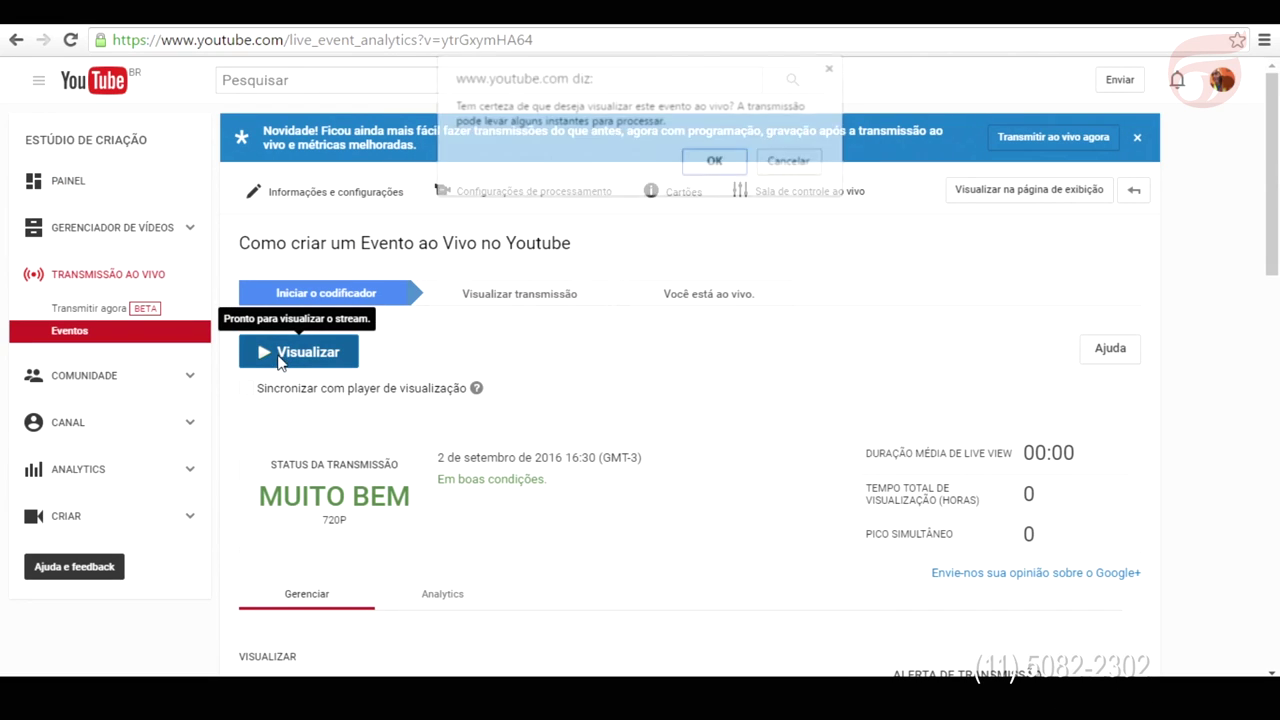
{"action": "left_click", "coordinate": [718, 162]}
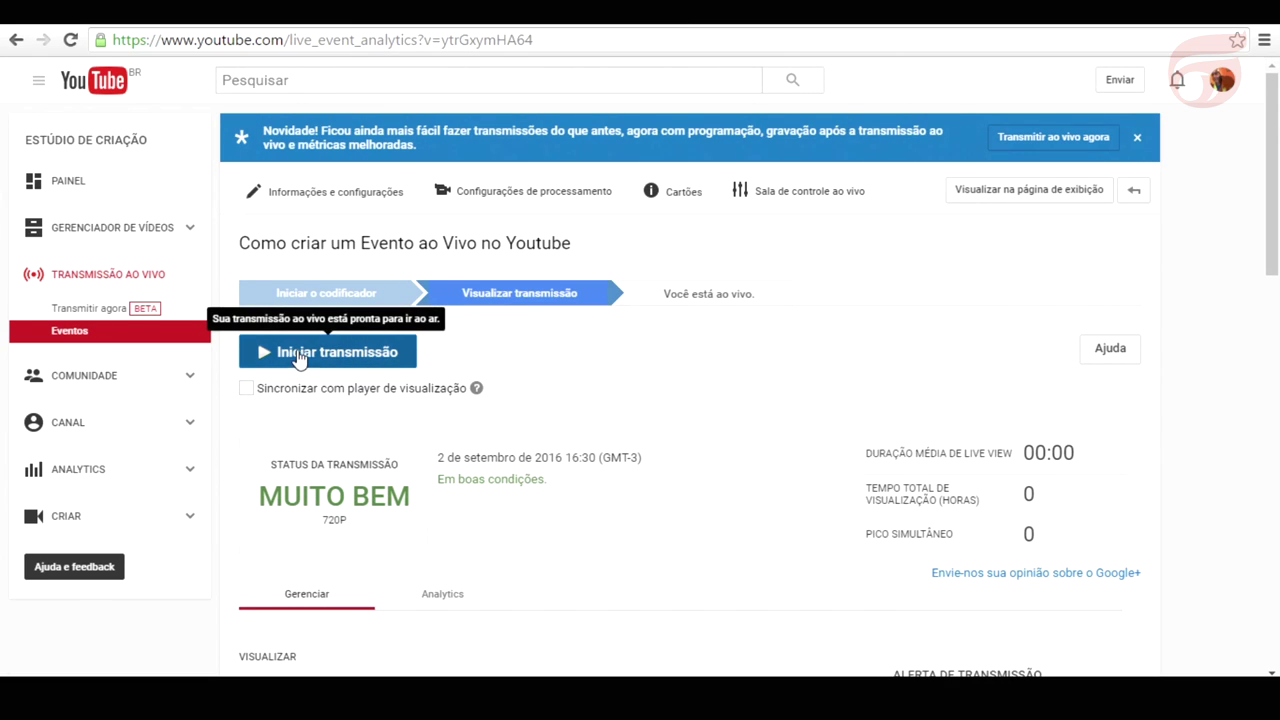
{"action": "left_click", "coordinate": [298, 360]}
{"action": "left_click", "coordinate": [712, 175]}
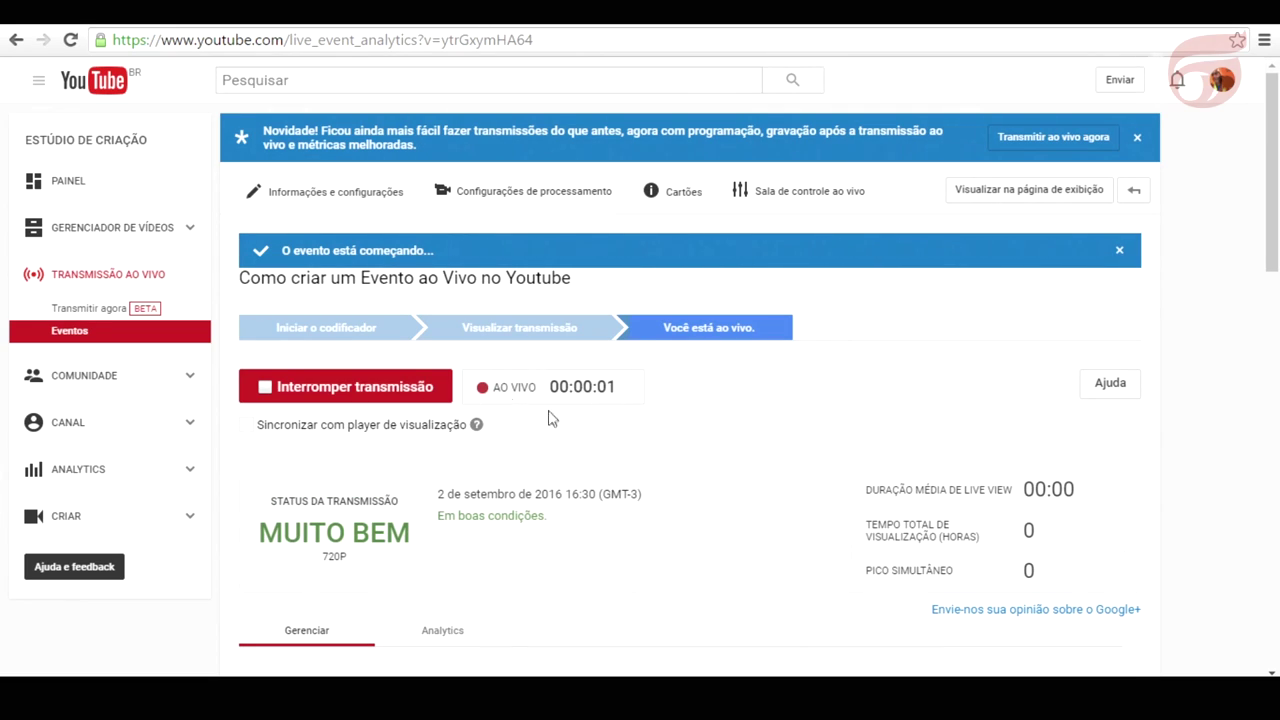
Step: Look over the live control room's preview and controls, and play the event in the public view player
{"action": "scroll", "coordinate": [545, 432], "scroll_direction": "down", "scroll_amount": 4}
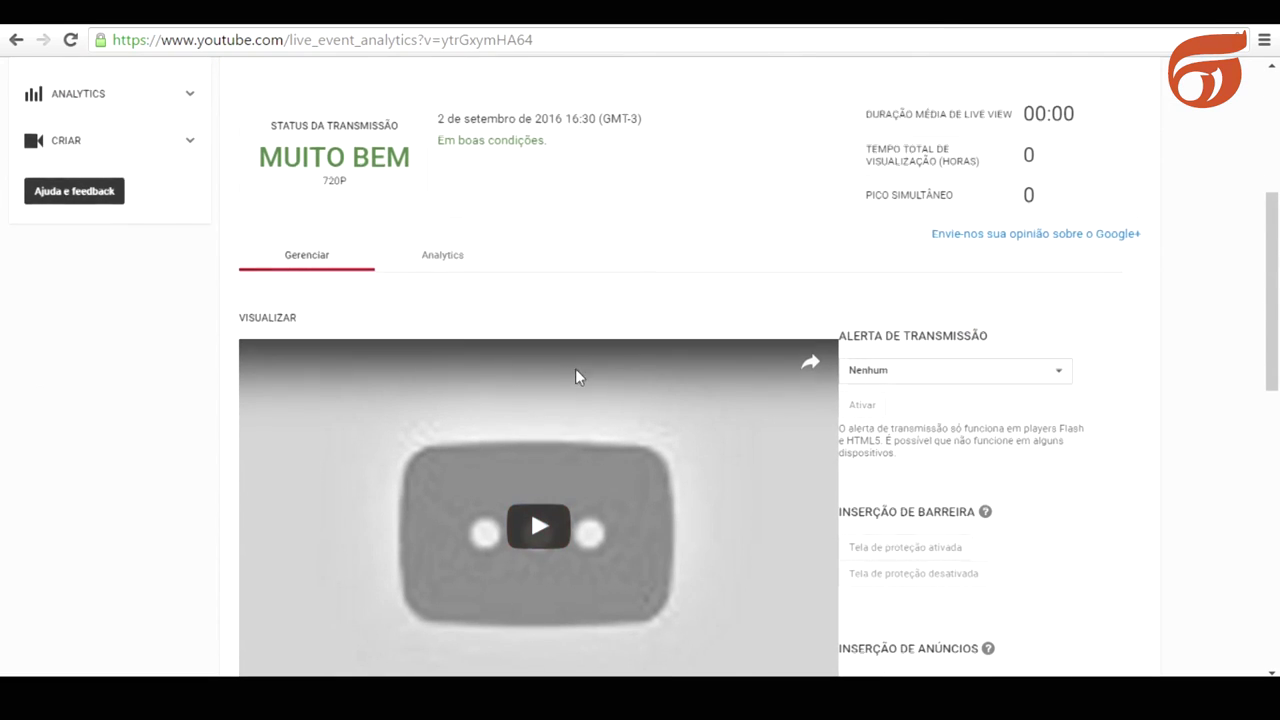
{"action": "scroll", "coordinate": [574, 374], "scroll_direction": "down", "scroll_amount": 8}
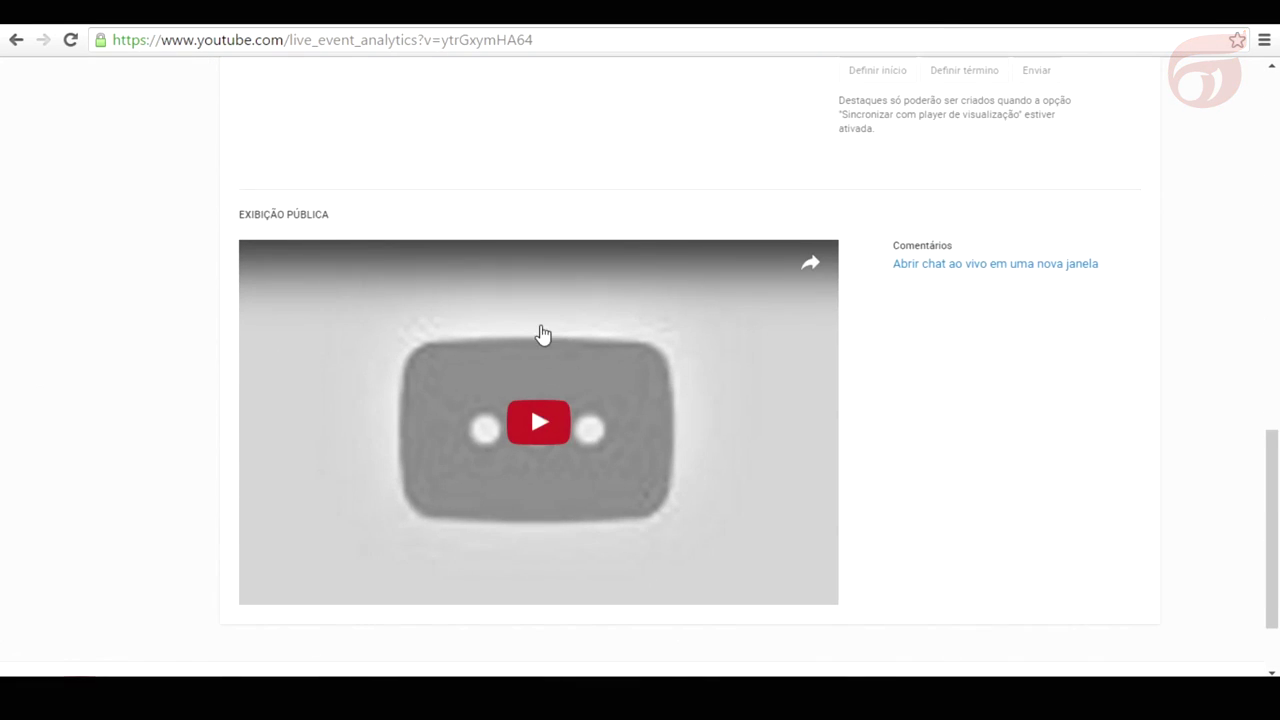
{"action": "scroll", "coordinate": [543, 334], "scroll_direction": "down", "scroll_amount": 1}
{"action": "scroll", "coordinate": [543, 323], "scroll_direction": "up", "scroll_amount": 6}
{"action": "scroll", "coordinate": [543, 316], "scroll_direction": "up", "scroll_amount": 7}
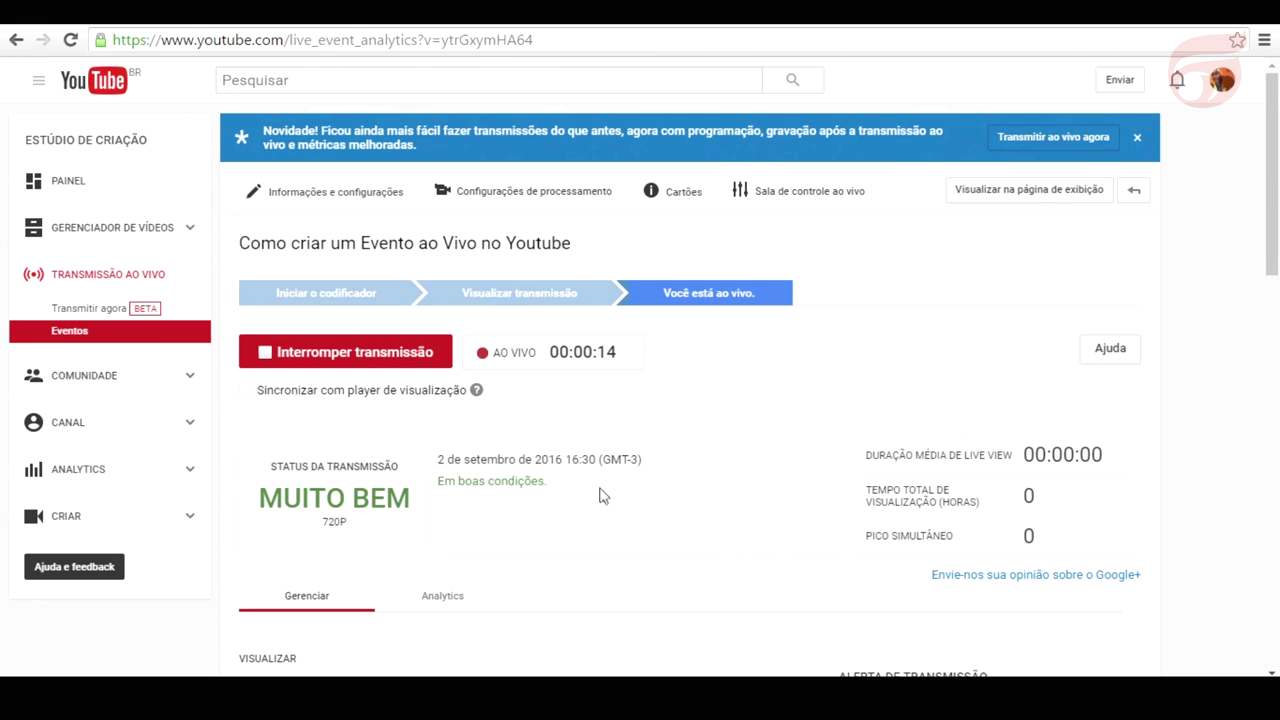
{"action": "scroll", "coordinate": [559, 401], "scroll_direction": "down", "scroll_amount": 5}
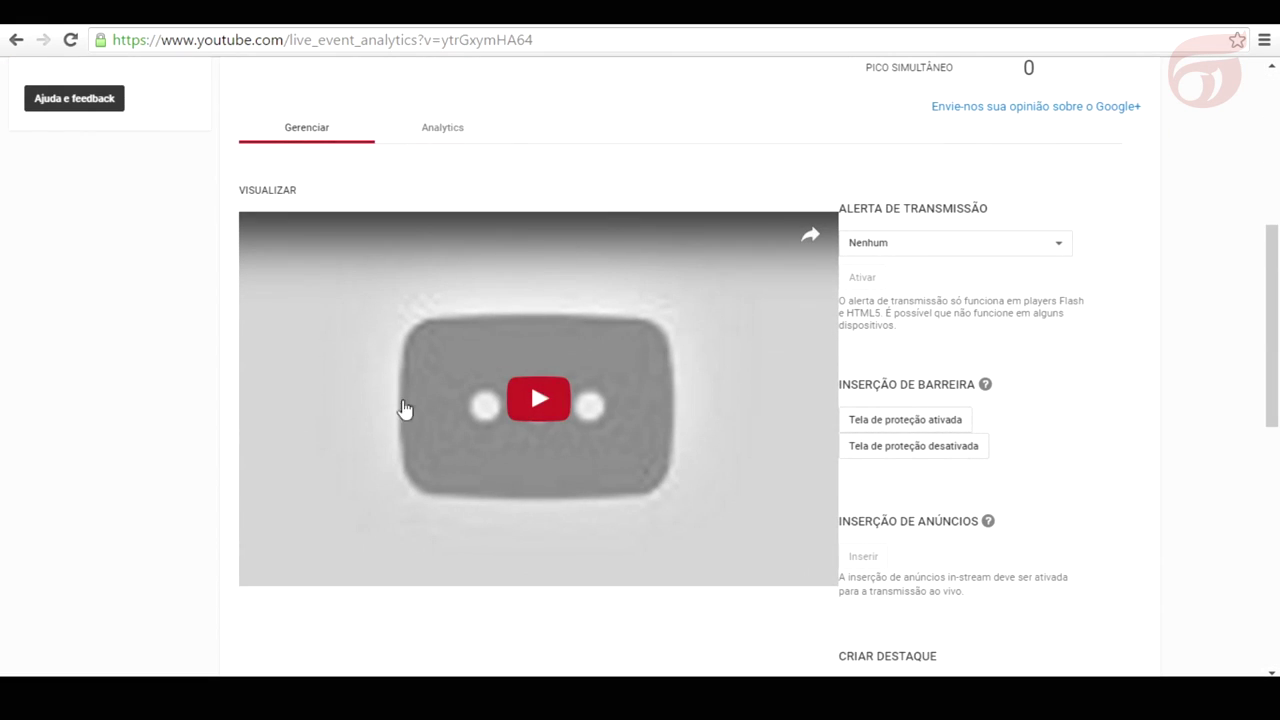
{"action": "scroll", "coordinate": [508, 290], "scroll_direction": "up", "scroll_amount": 5}
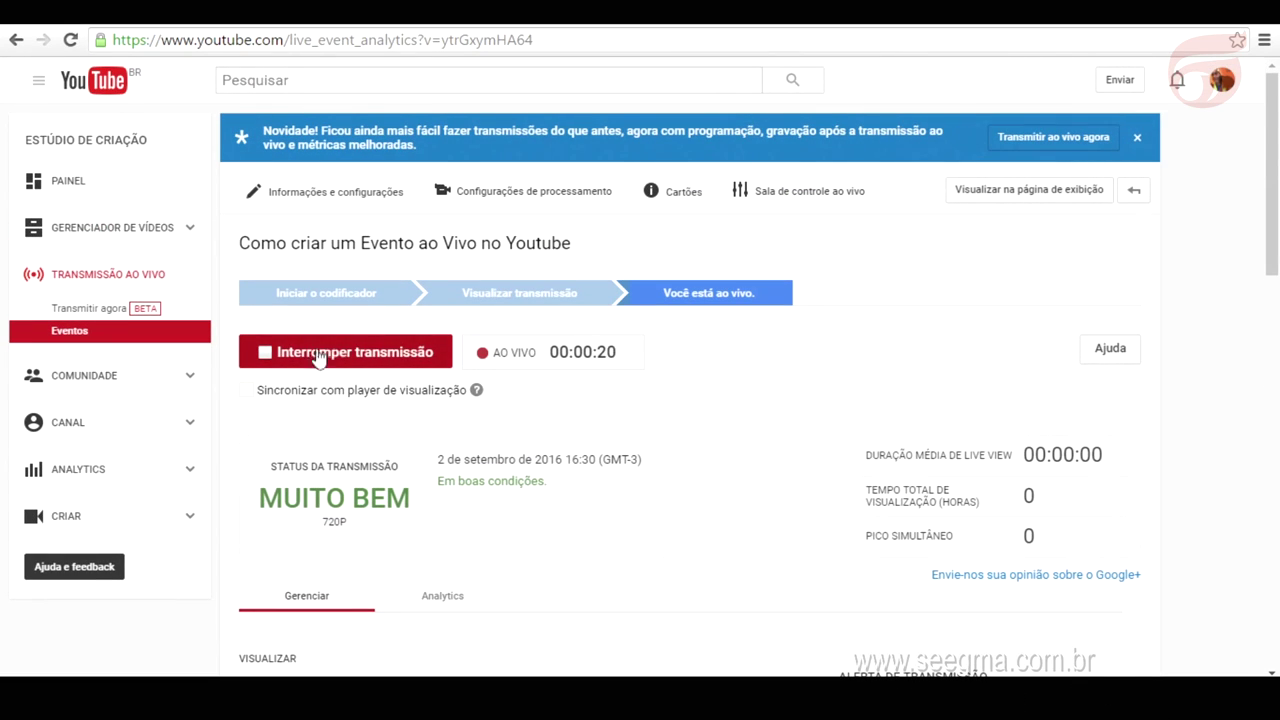
{"action": "scroll", "coordinate": [608, 431], "scroll_direction": "down", "scroll_amount": 9}
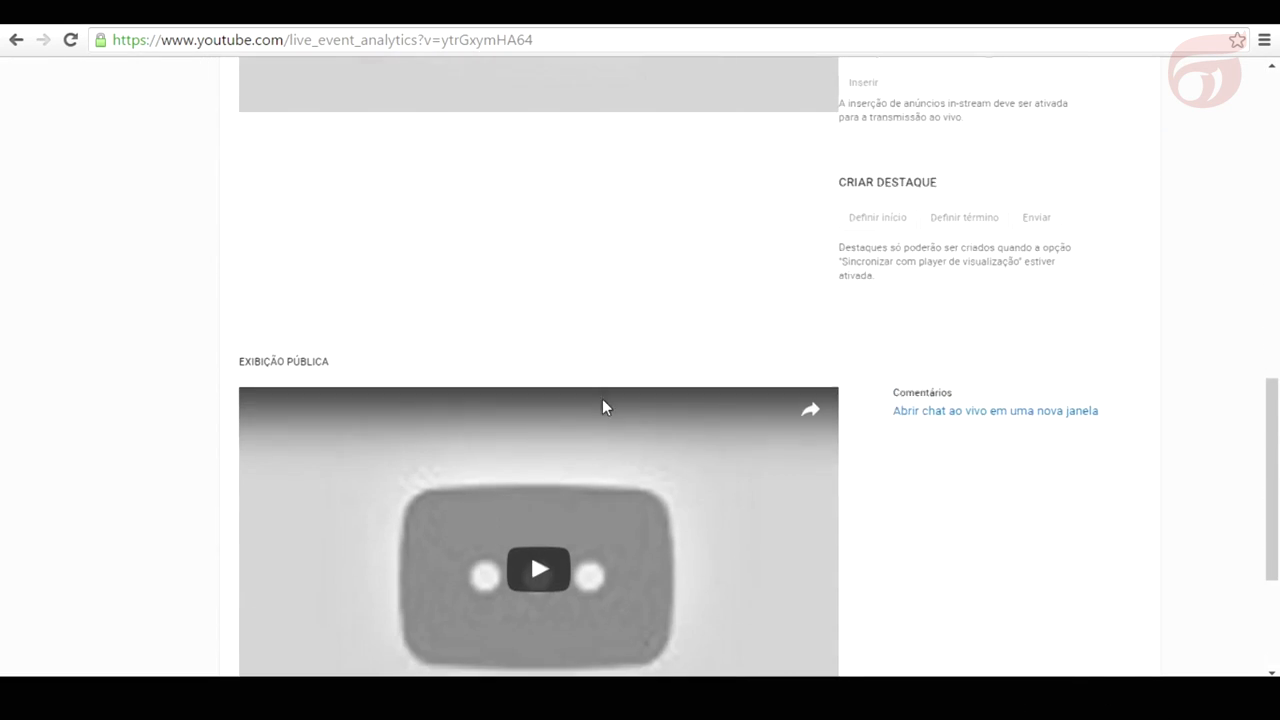
{"action": "scroll", "coordinate": [602, 407], "scroll_direction": "down", "scroll_amount": 2}
{"action": "left_click", "coordinate": [539, 388]}
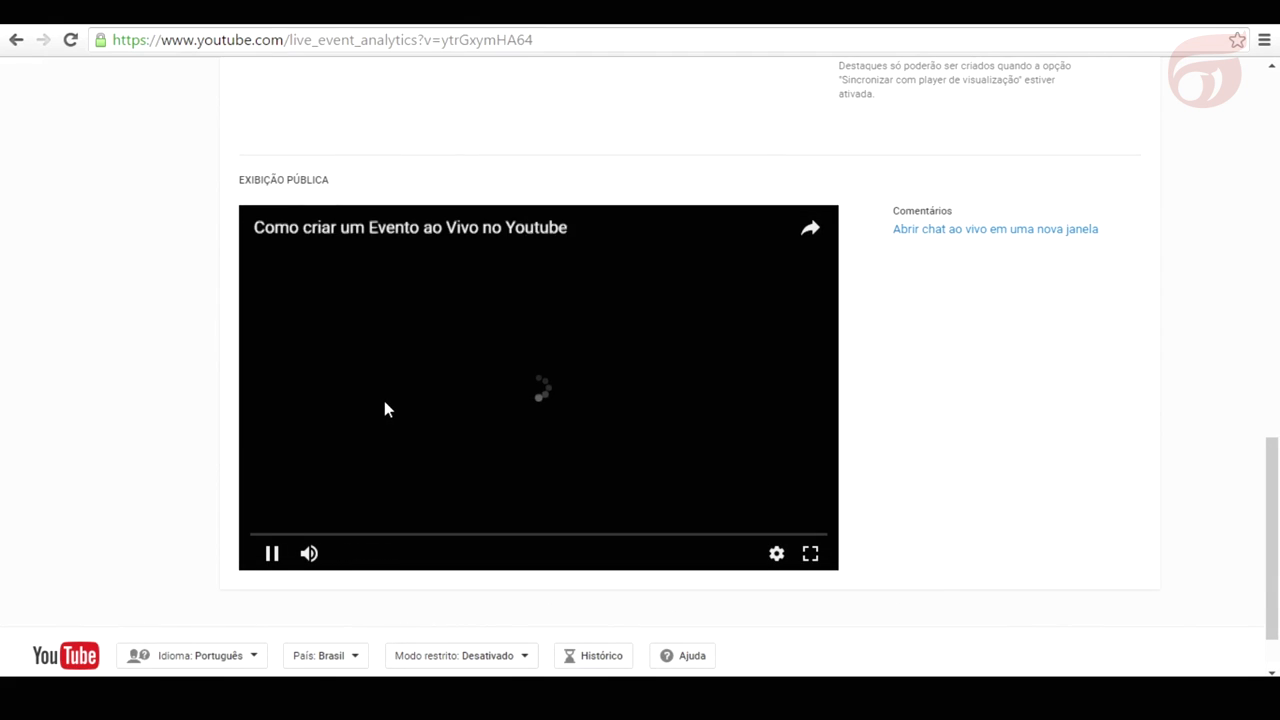